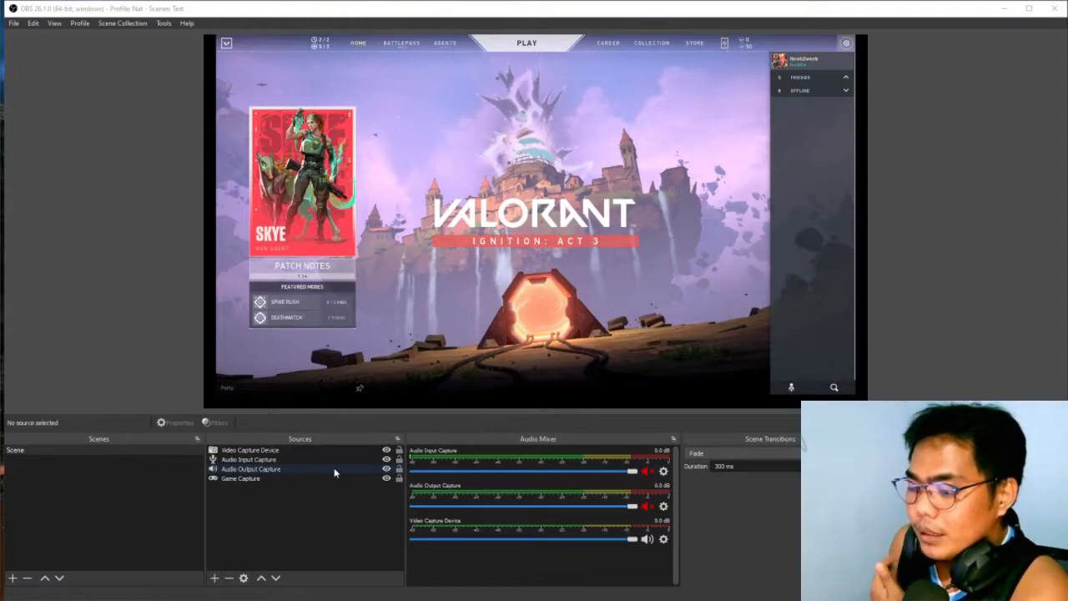
Step: Select the Game Capture source, switch to the browser window showing Streamlabs and maximize it
click(331, 479)
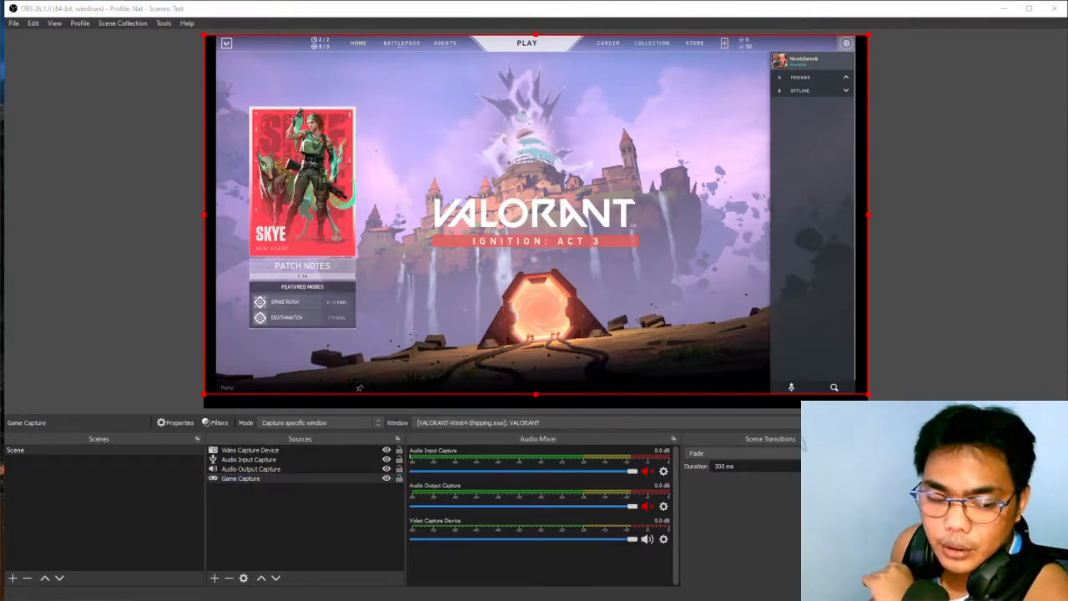
key(alt+Tab)
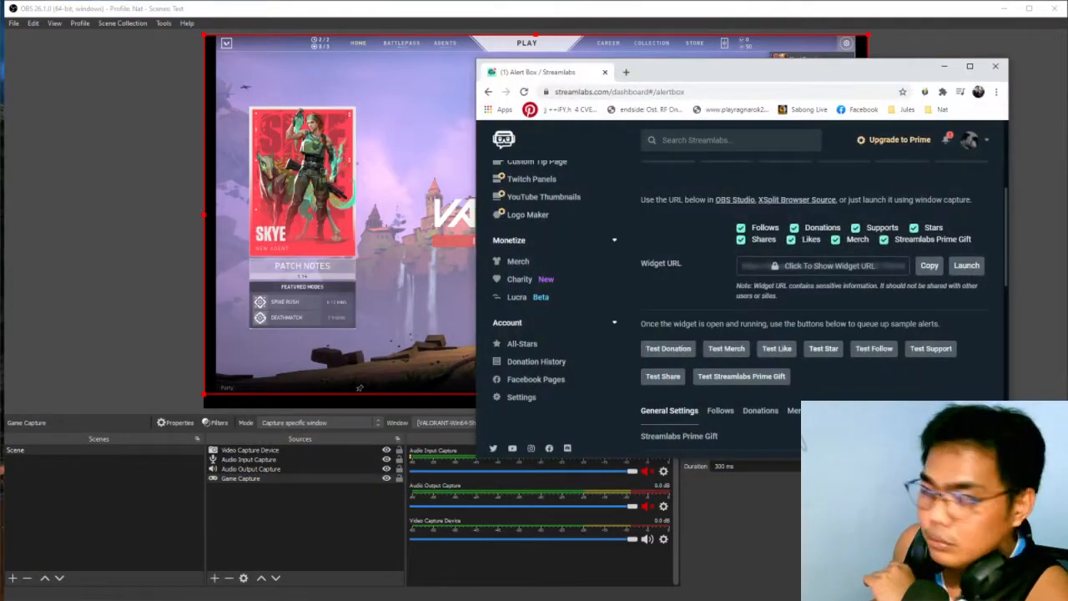
double_click(740, 69)
Step: Go to the Streamlabs home page at streamlabs.com, without the dashboard path in the address
click(141, 28)
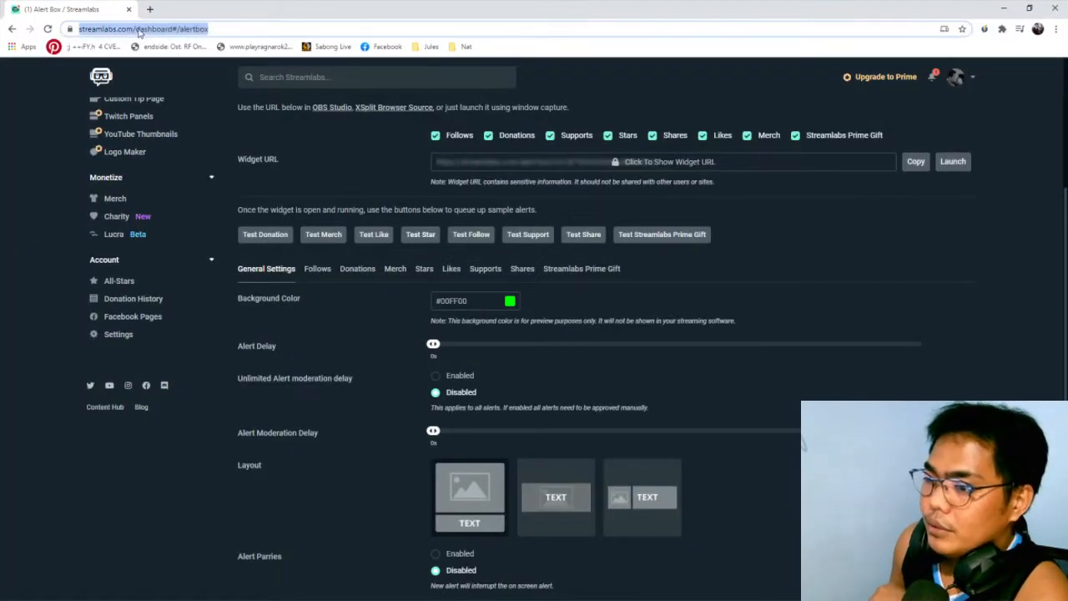
text(strea)
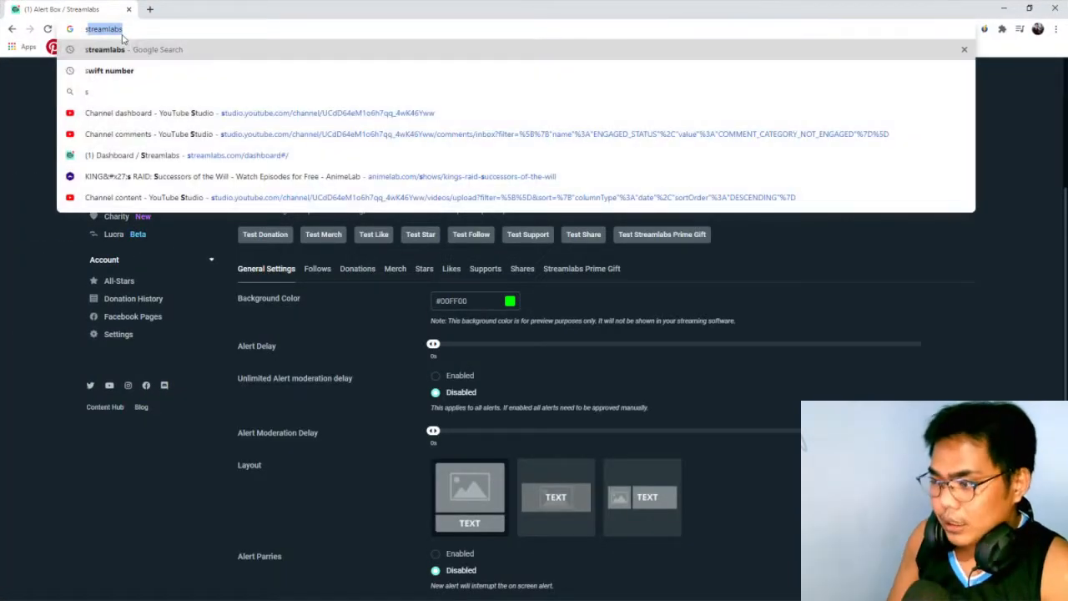
text(mlabs)
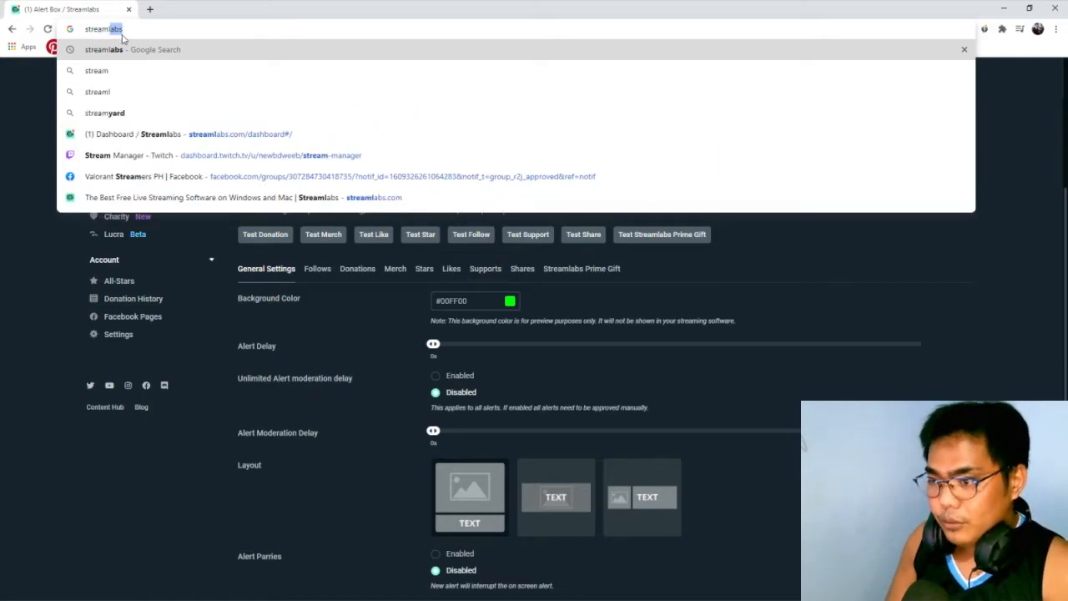
text(.com)
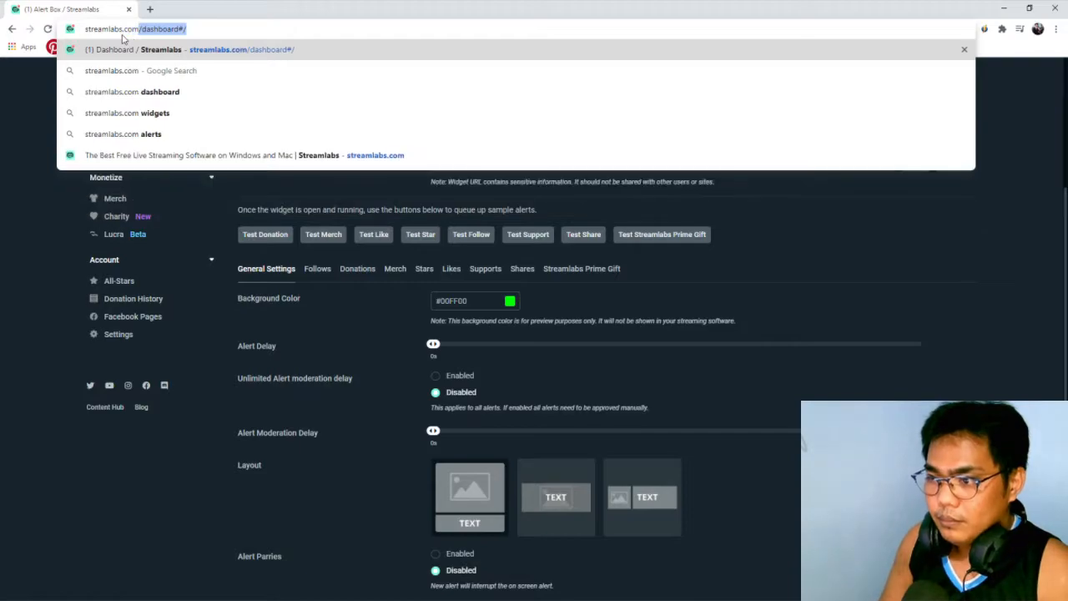
key(Return)
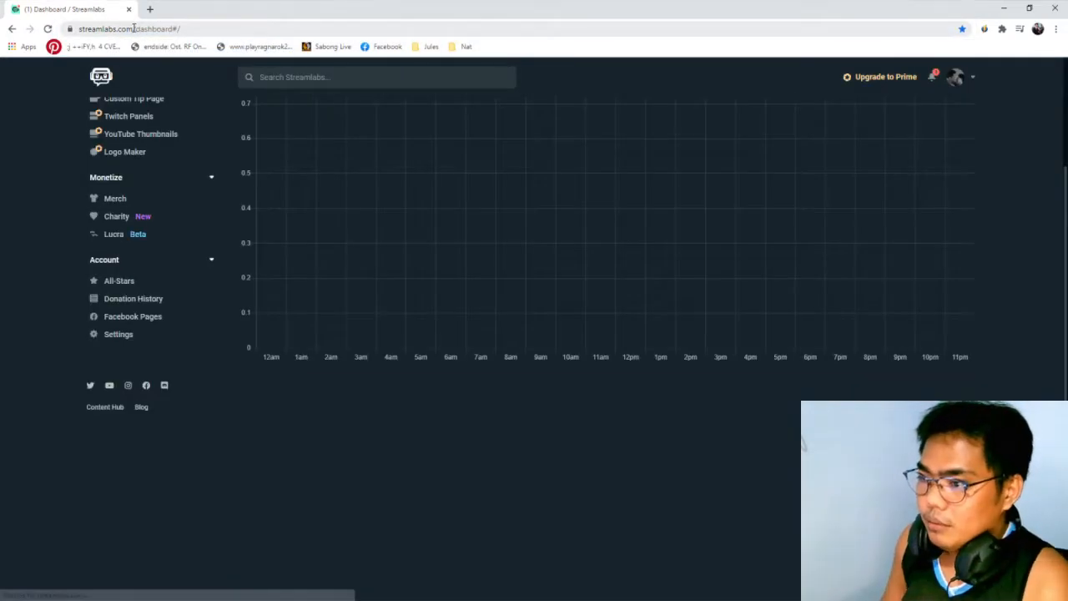
drag(135, 28, 300, 52)
key(BackSpace)
key(Return)
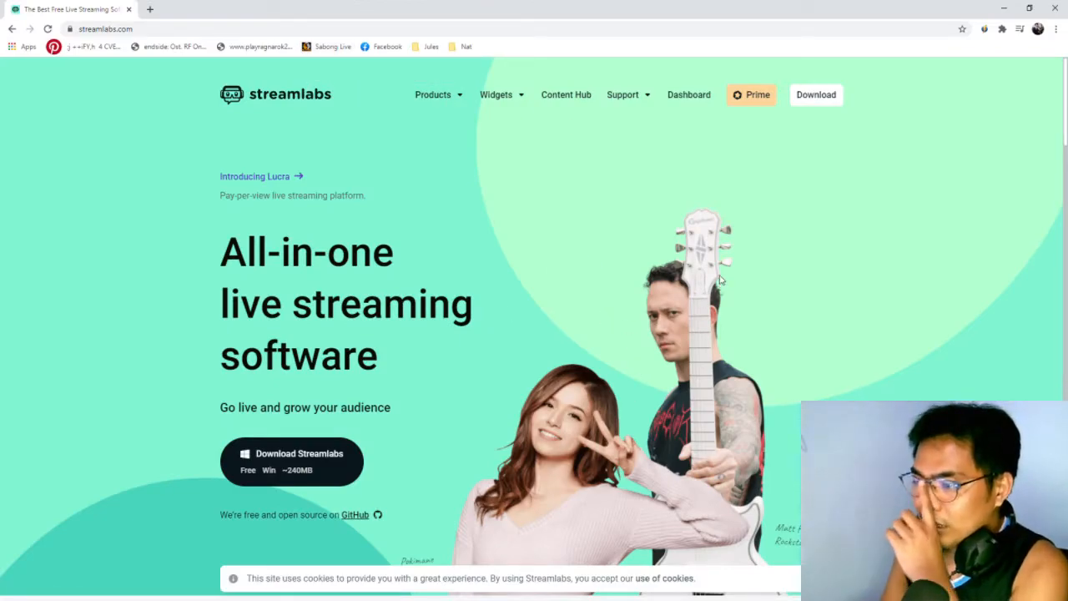
Step: Open the Alert Box page from the Streamlabs dashboard and highlight the Widget URL label
click(684, 98)
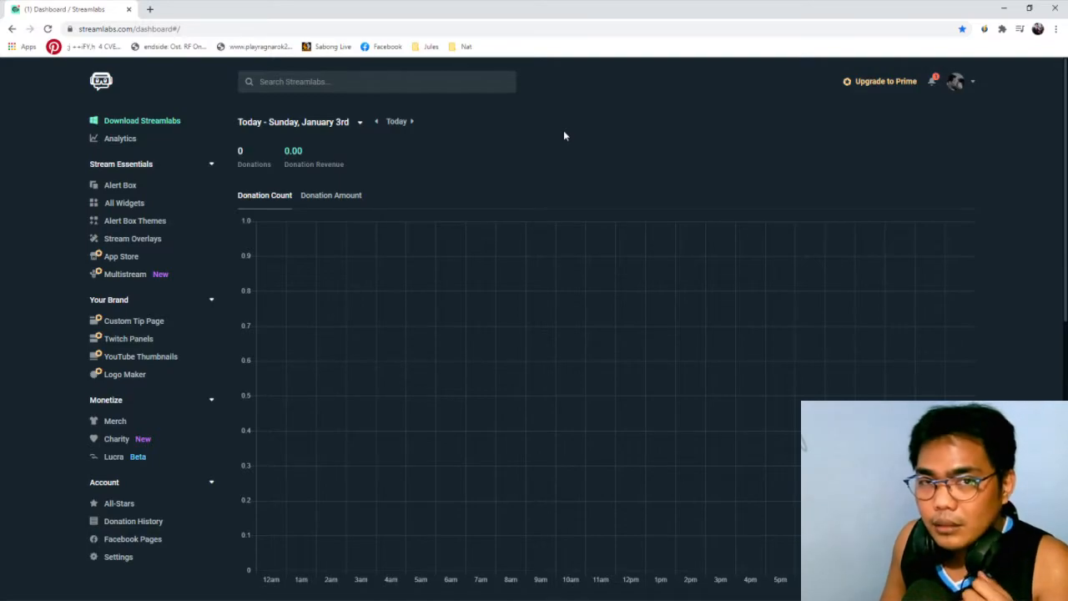
click(118, 187)
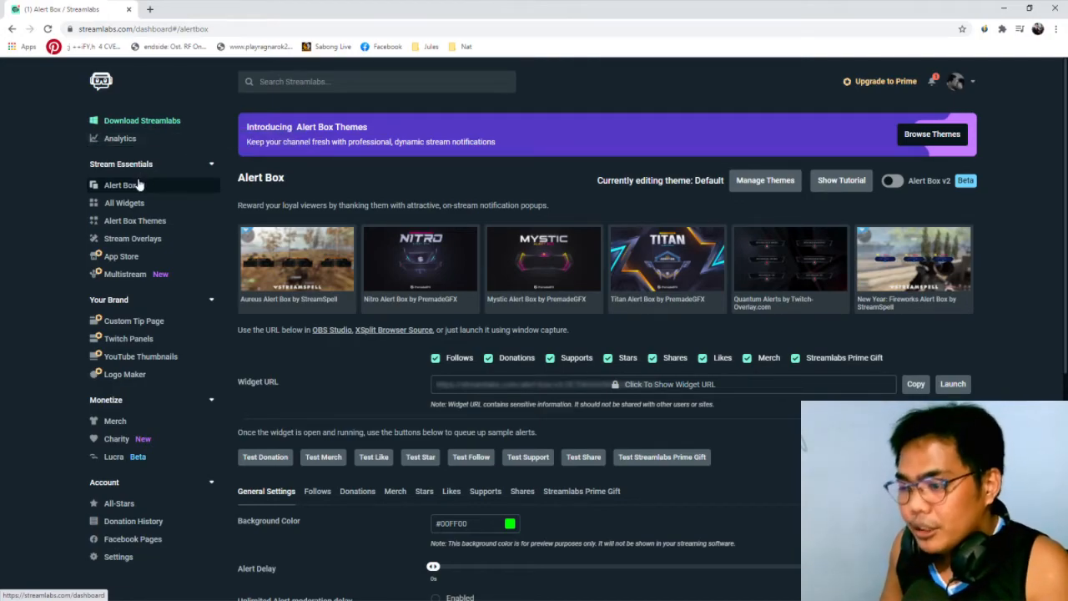
scroll(376, 424, down, 1)
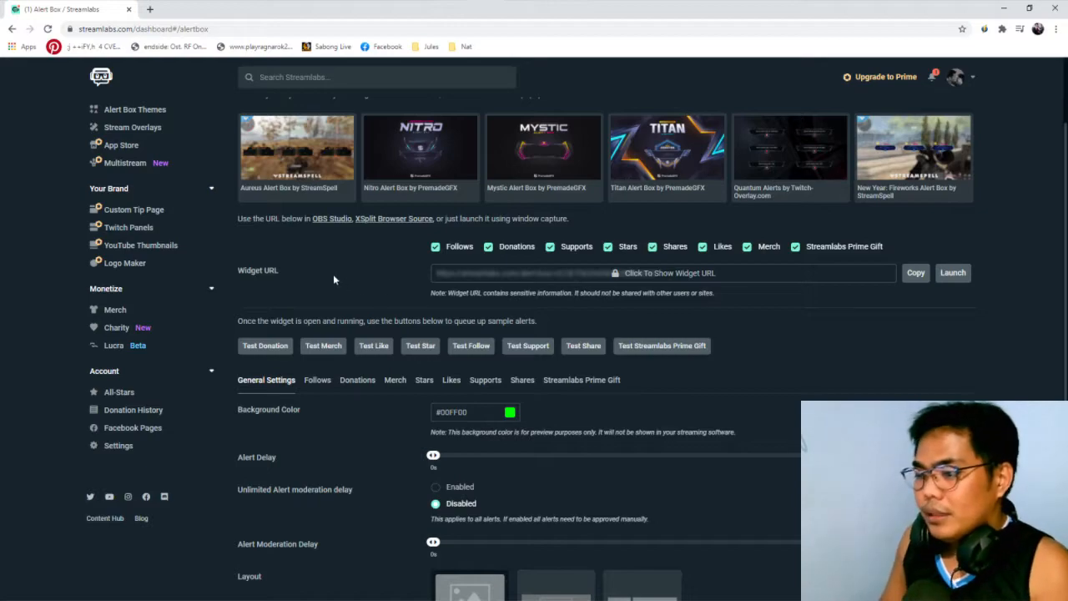
drag(239, 272, 279, 273)
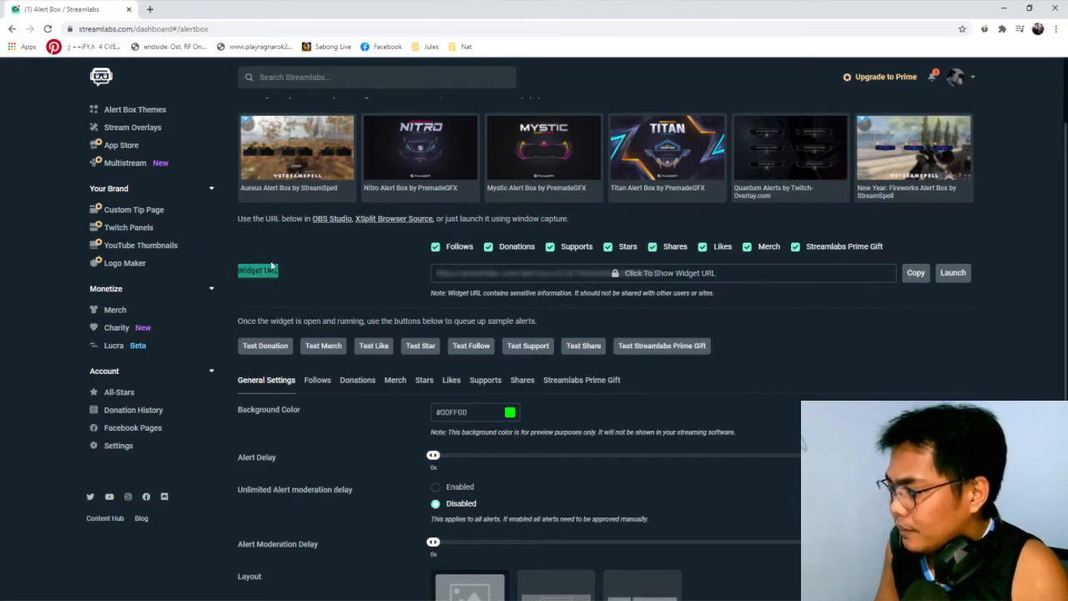
drag(240, 272, 292, 274)
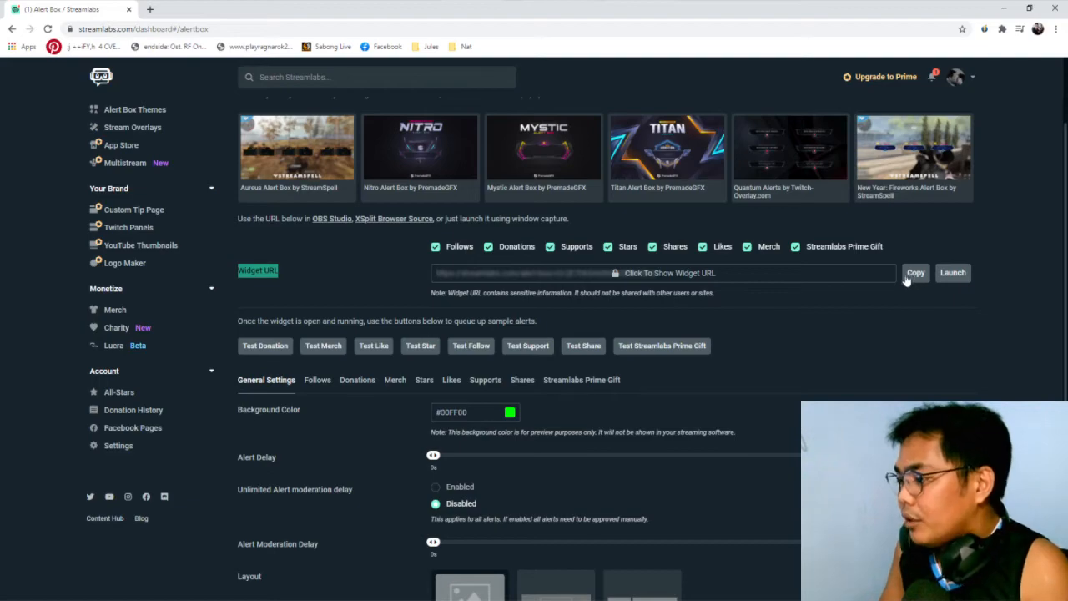
Step: Review the Alert Box general settings, from background color and alert delays to layout and profanity filter
scroll(775, 334, down, 2)
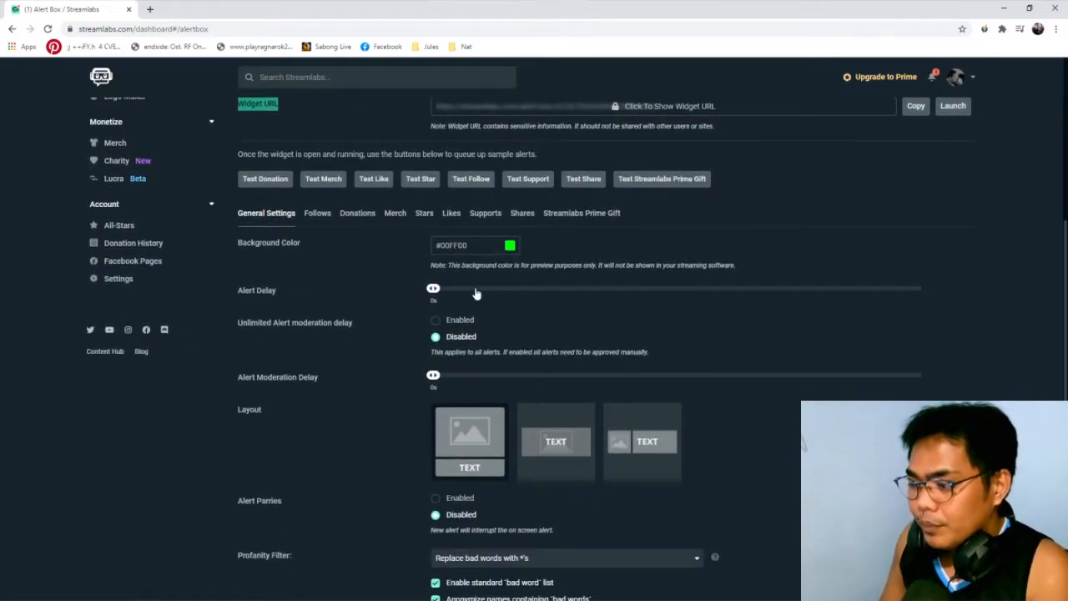
scroll(540, 304, down, 1)
scroll(350, 272, up, 1)
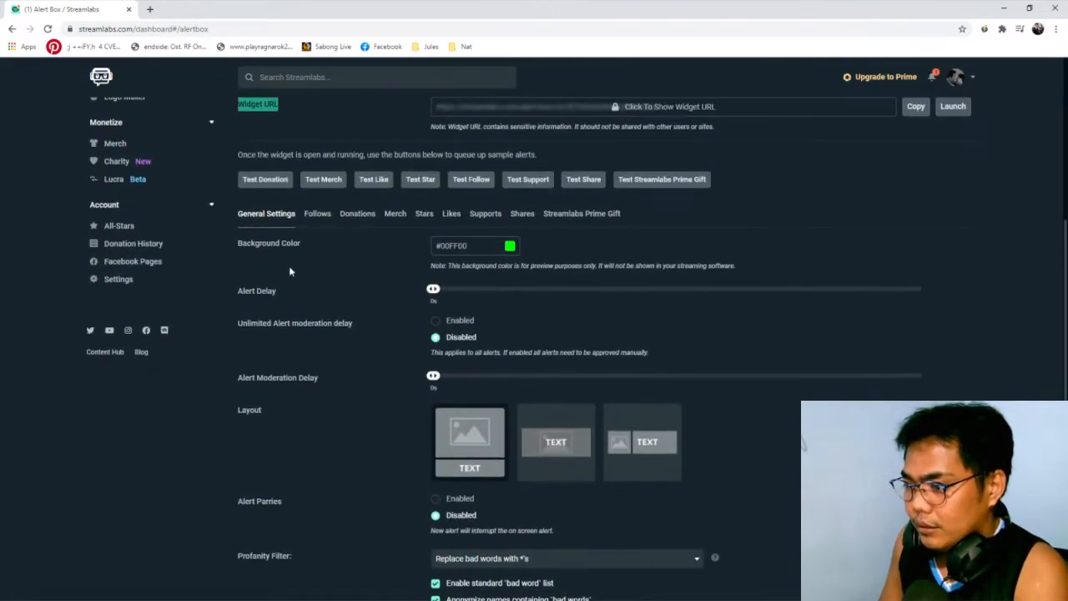
scroll(343, 309, down, 1)
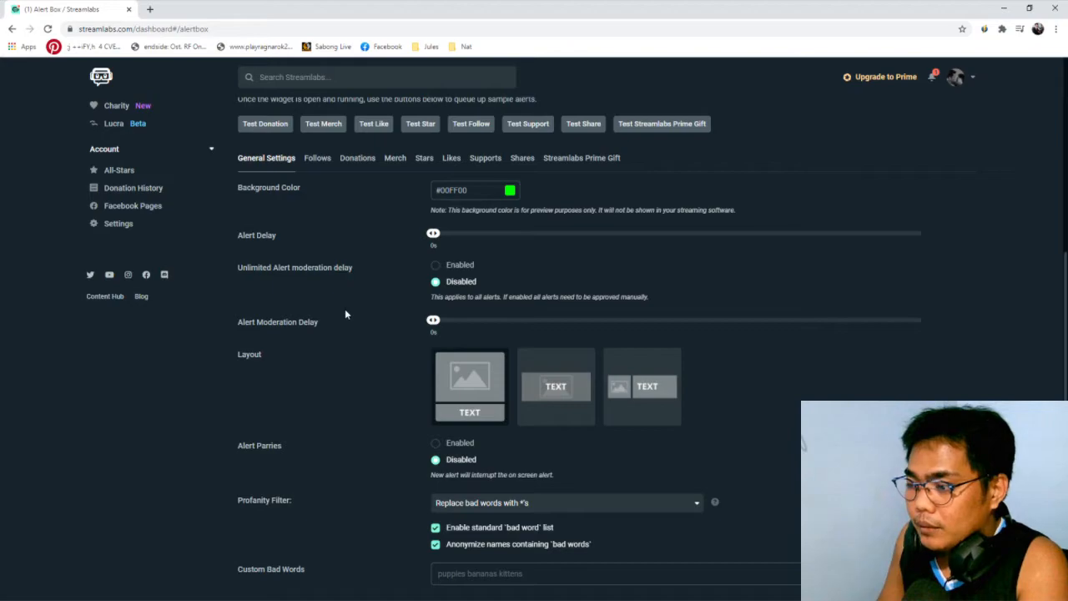
scroll(346, 313, up, 1)
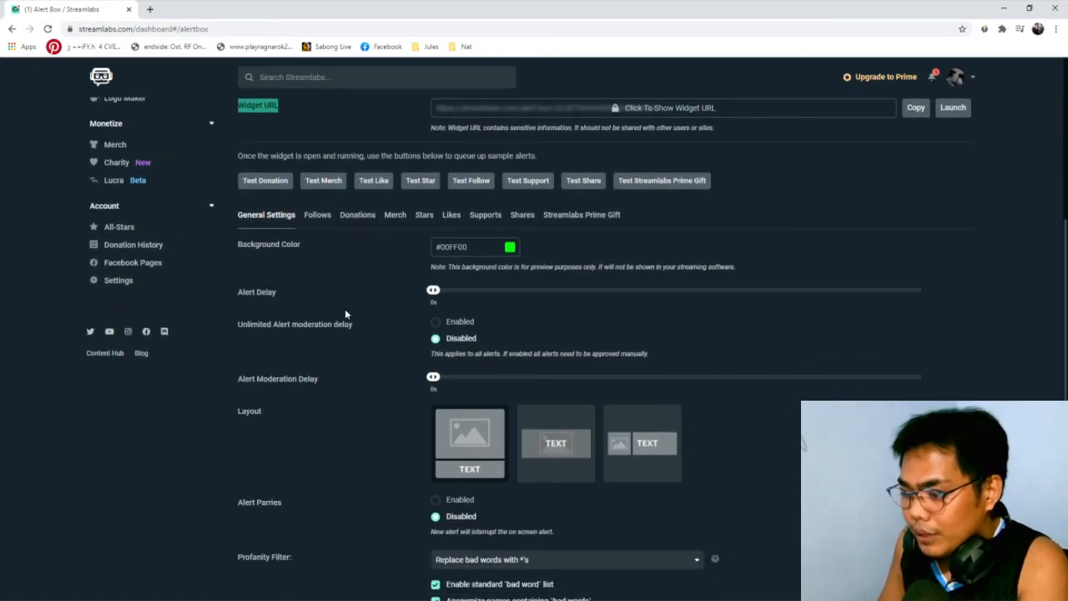
scroll(346, 313, down, 1)
scroll(345, 314, down, 1)
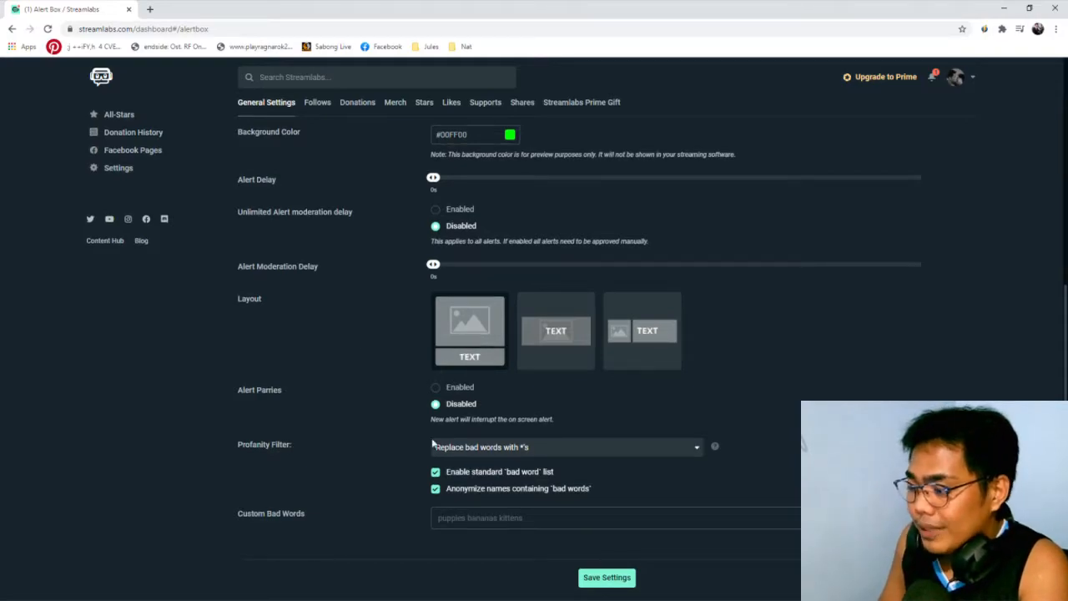
scroll(388, 451, up, 4)
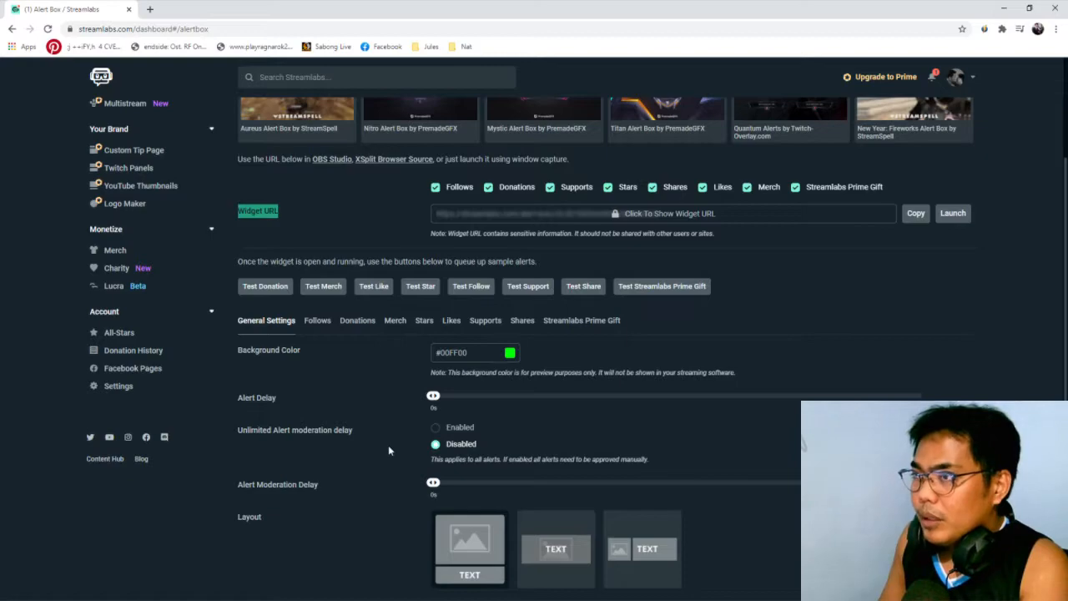
scroll(393, 449, up, 1)
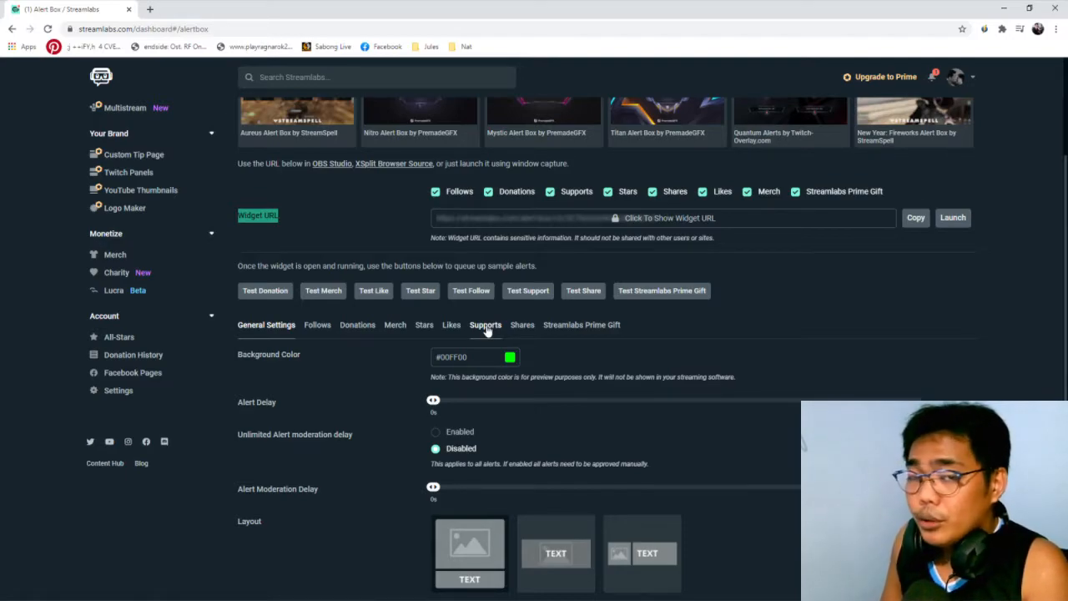
Step: Open the Follows alert settings and review the layout, animation, message template, image and sound options
click(317, 325)
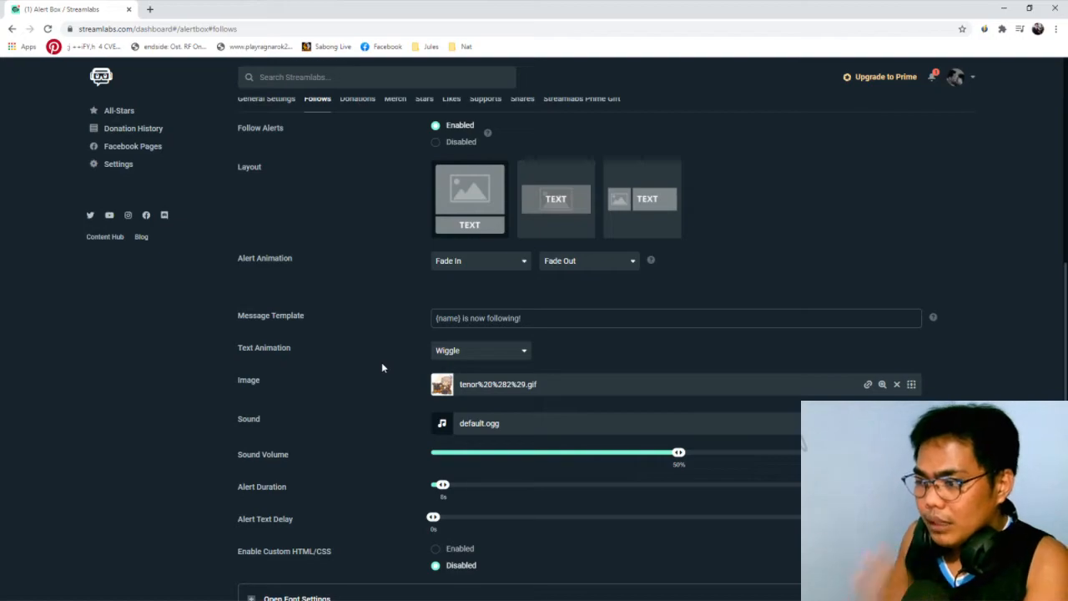
scroll(382, 367, up, 2)
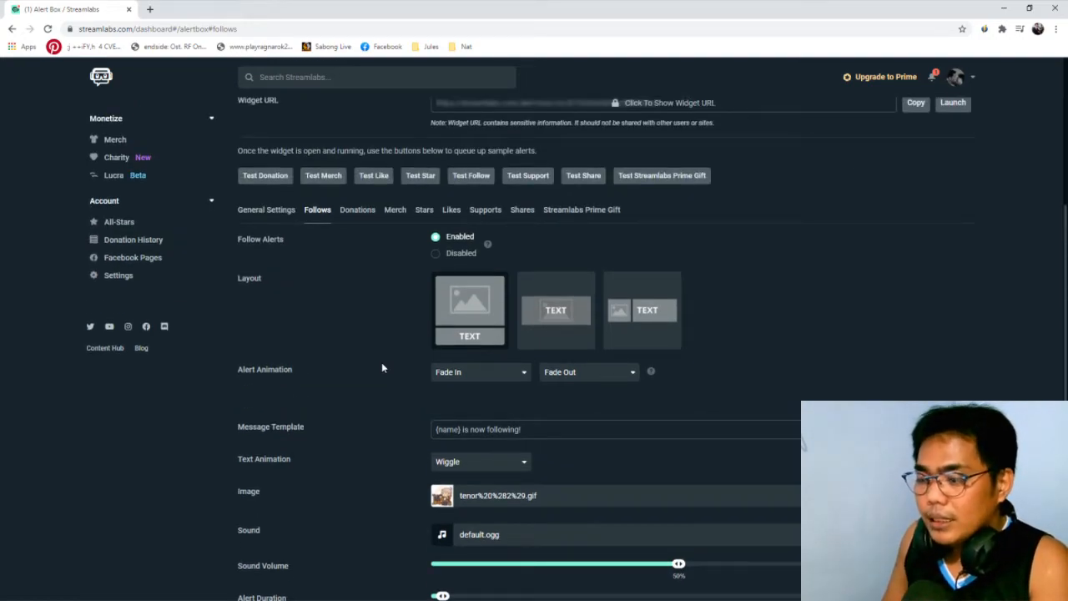
scroll(382, 368, down, 2)
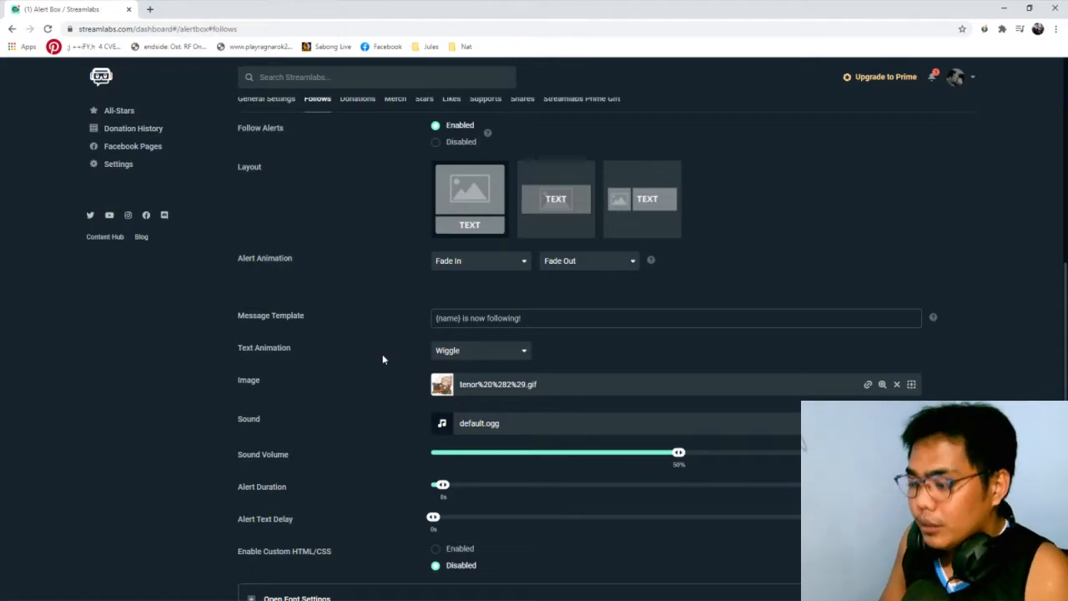
scroll(382, 358, down, 1)
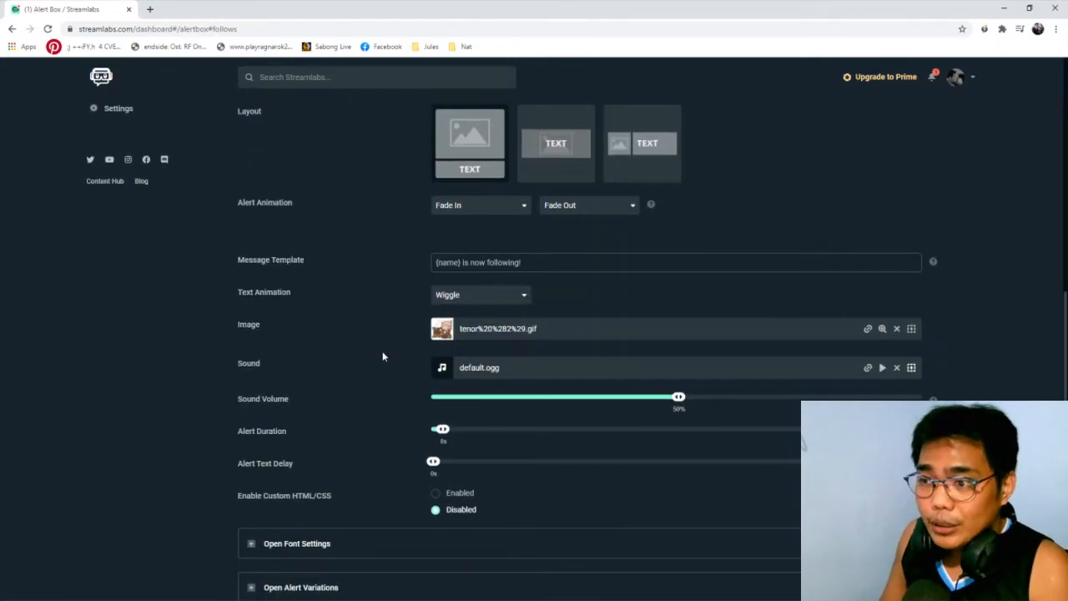
scroll(383, 359, up, 2)
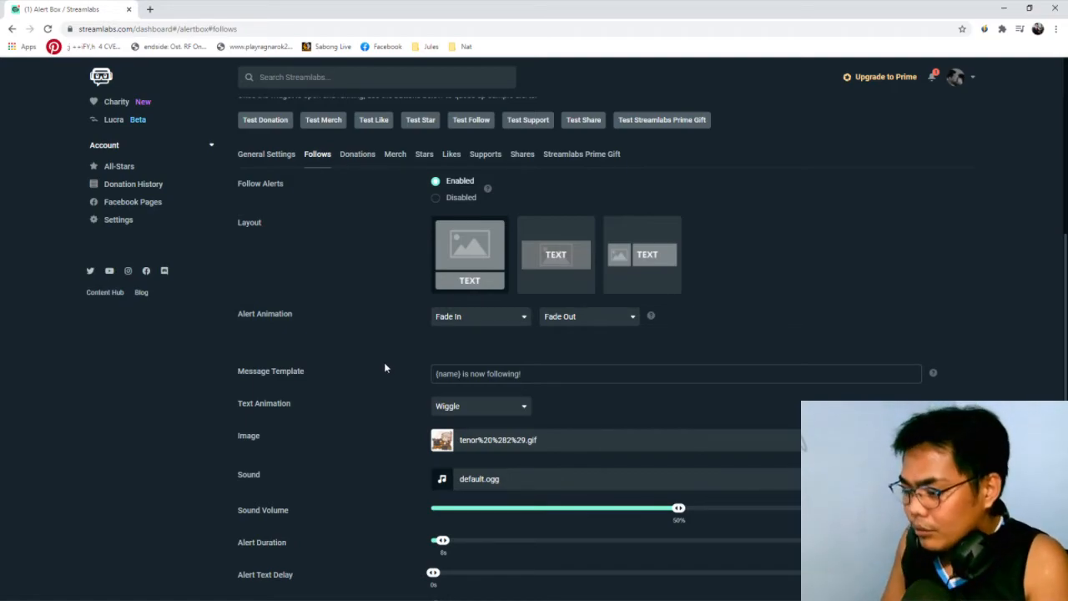
scroll(384, 362, down, 1)
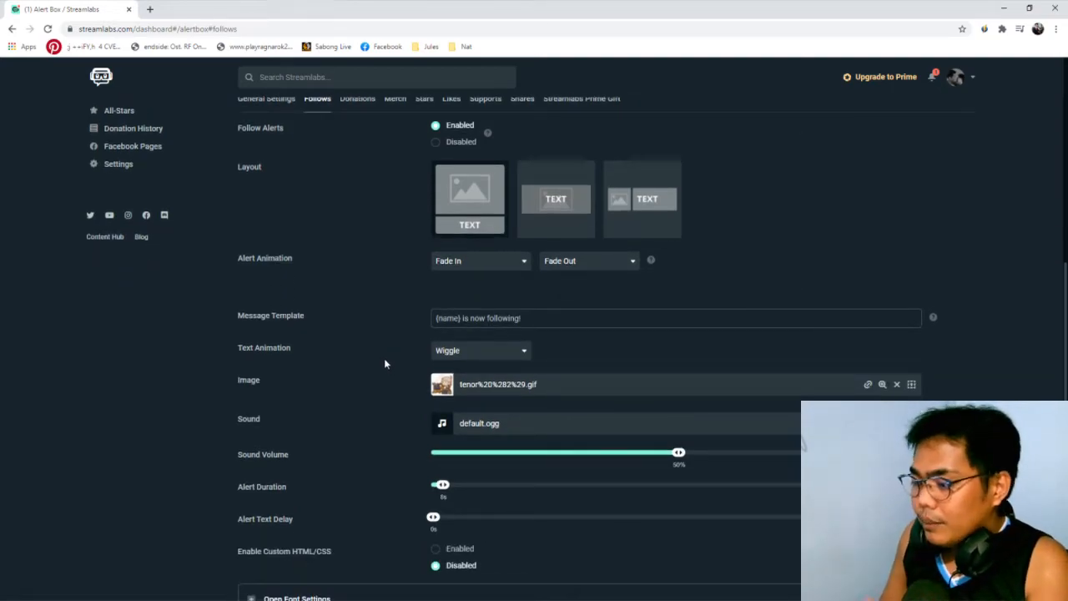
scroll(385, 360, up, 3)
scroll(385, 360, down, 2)
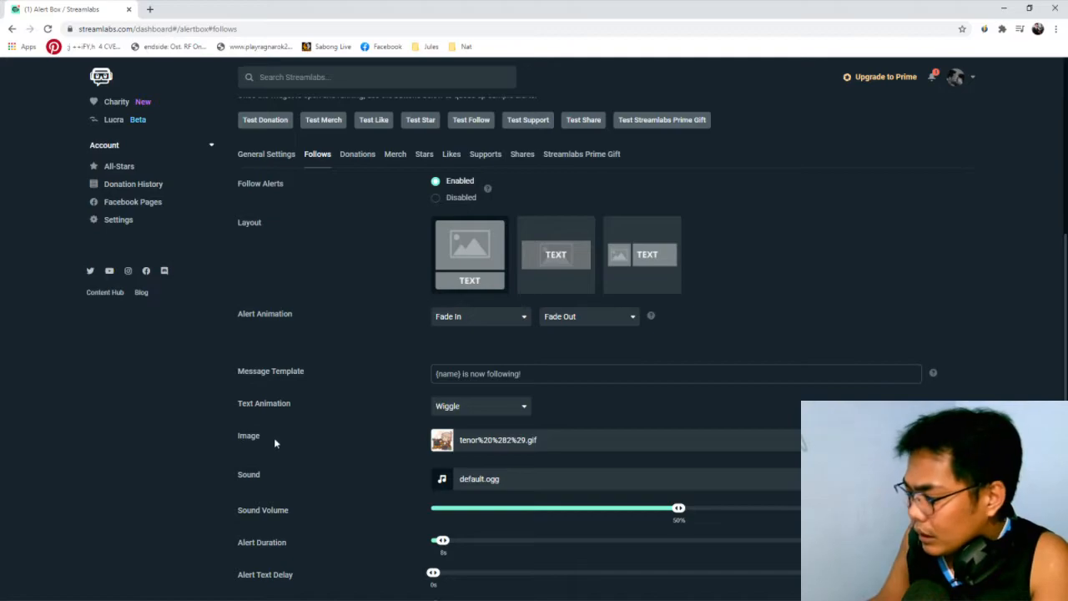
Step: Browse the stock and uploaded images available for the follow alert, and leave the gallery without choosing one
drag(337, 440, 248, 439)
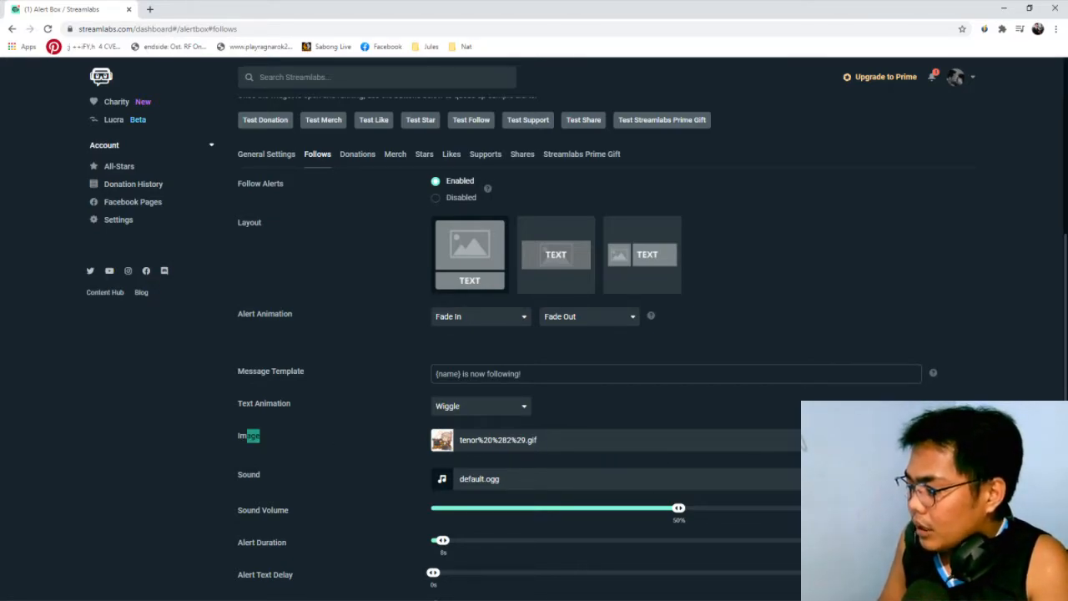
click(498, 440)
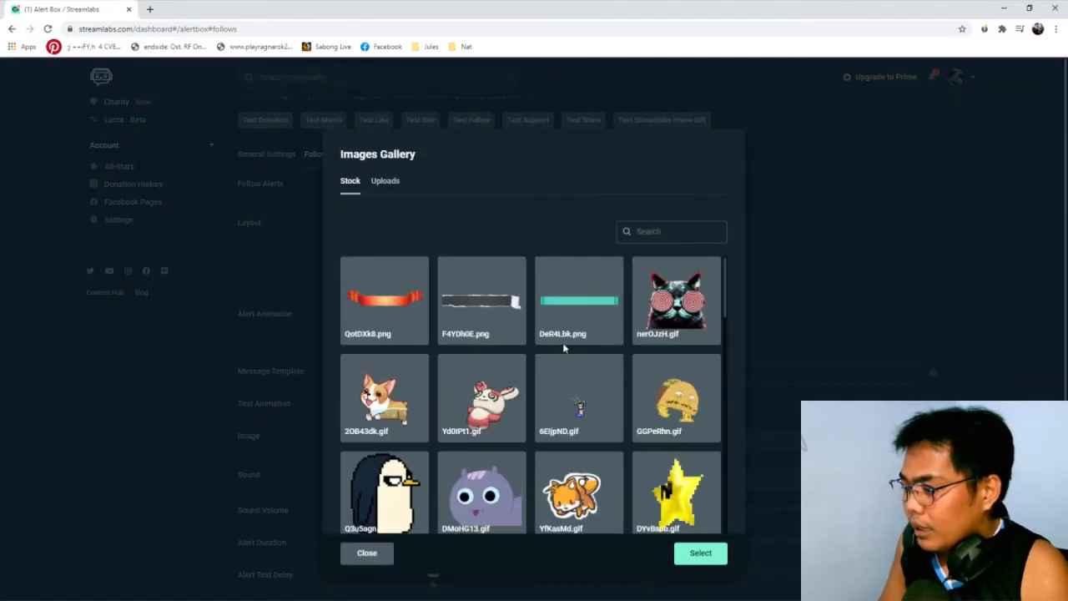
scroll(582, 349, down, 1)
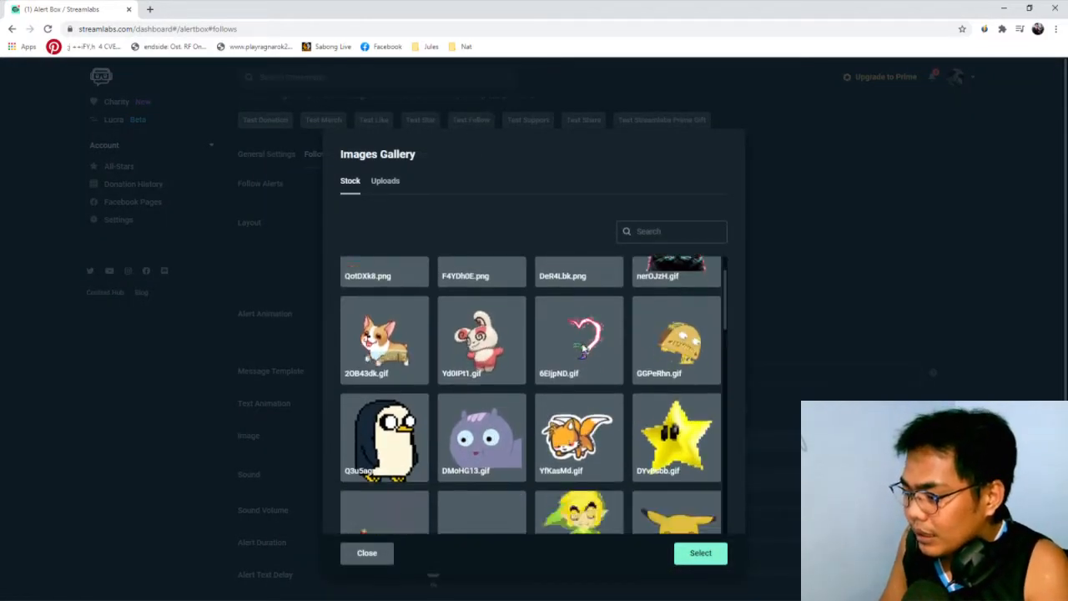
scroll(582, 349, down, 2)
scroll(583, 348, up, 3)
scroll(582, 348, down, 3)
scroll(582, 349, down, 3)
click(385, 181)
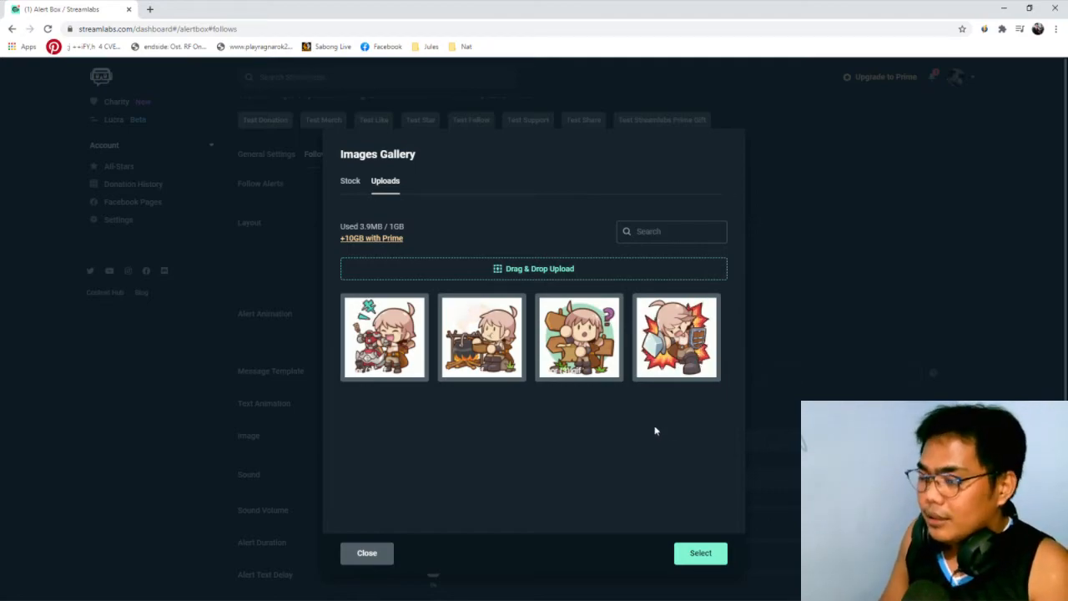
click(365, 558)
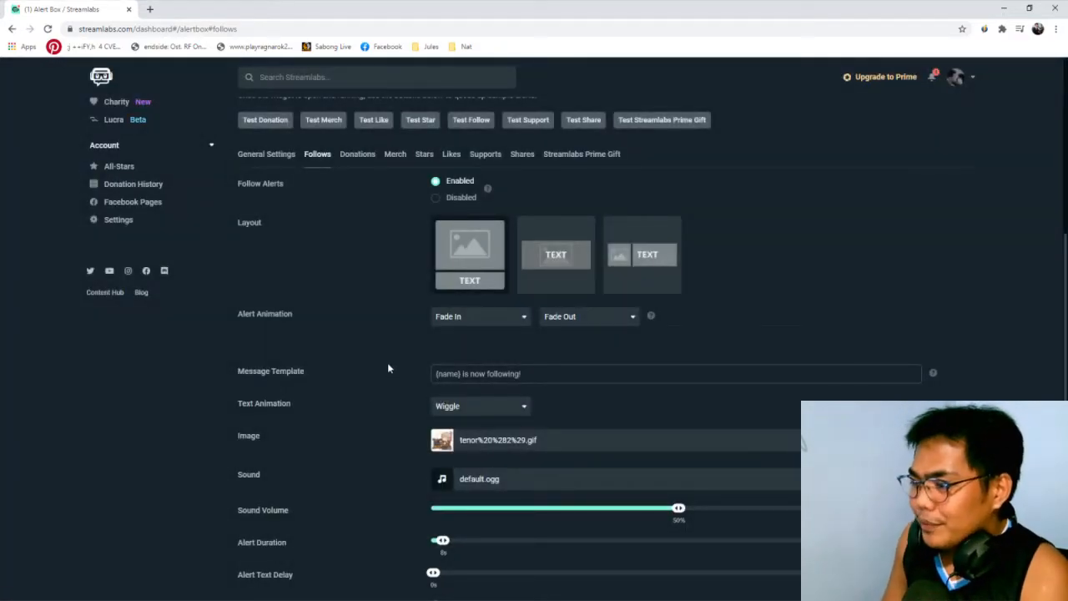
Step: Open the Stars alert settings and examine the message template, image and sound options
scroll(367, 372, up, 2)
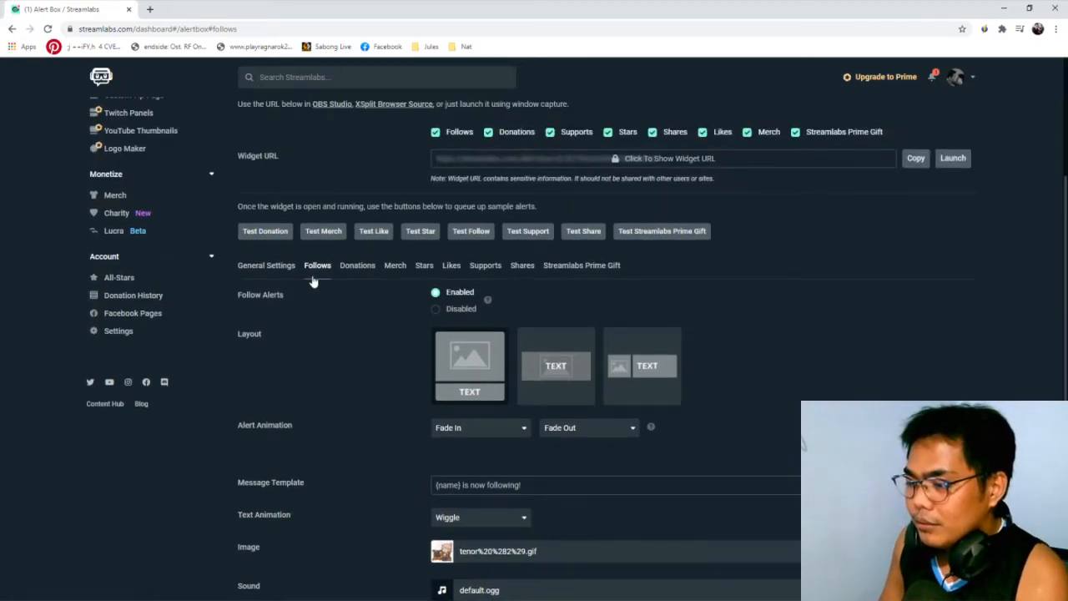
click(426, 269)
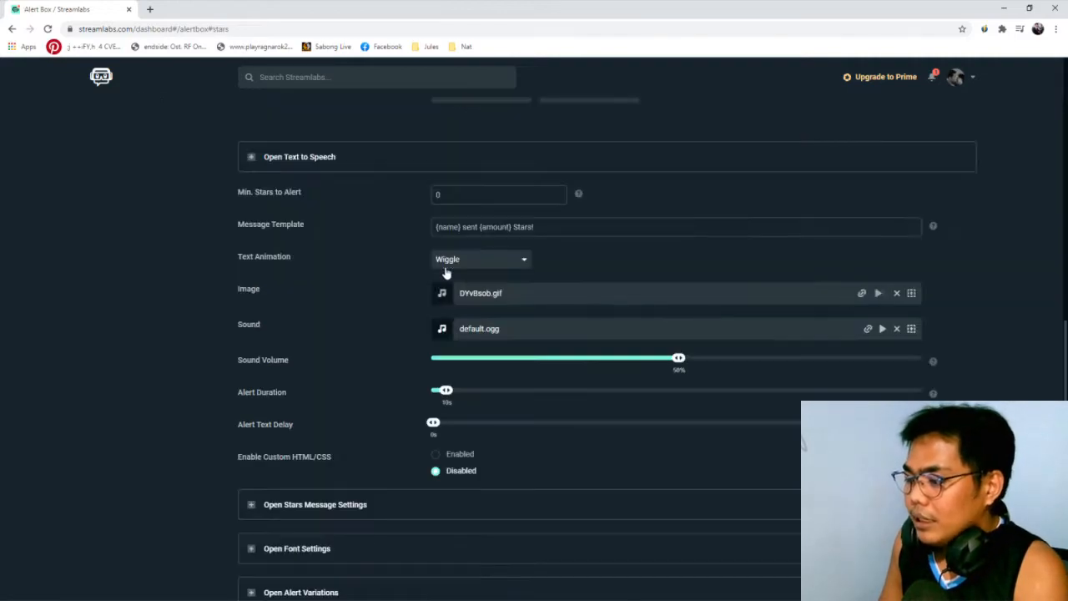
scroll(383, 312, up, 2)
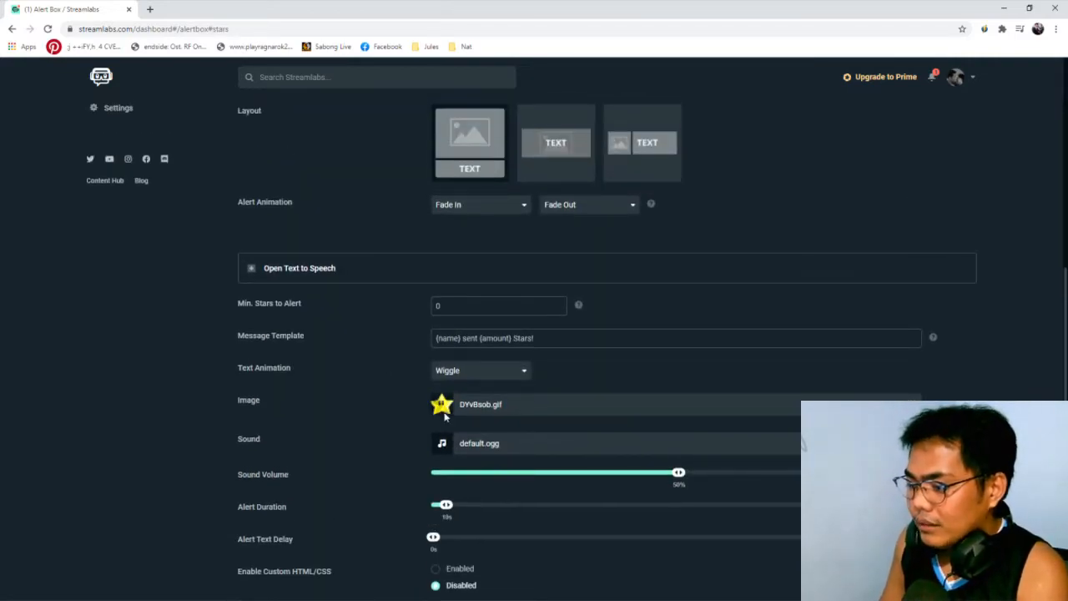
Step: Finish checking the Stars alert settings and review the Likes layout, message template, image and sound options
scroll(388, 440, up, 3)
scroll(400, 449, down, 2)
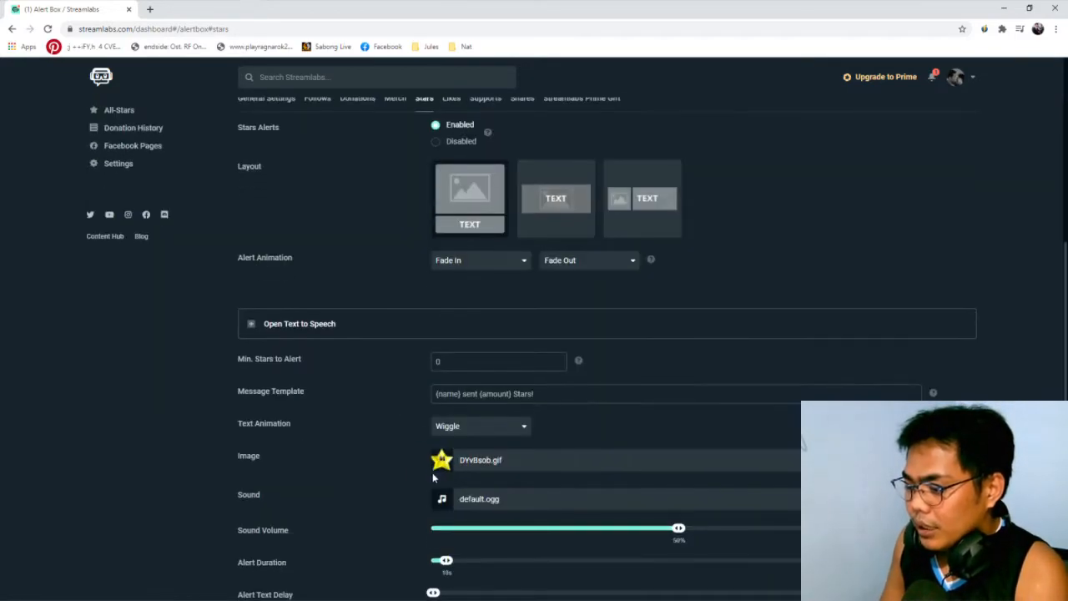
scroll(393, 457, up, 2)
click(451, 209)
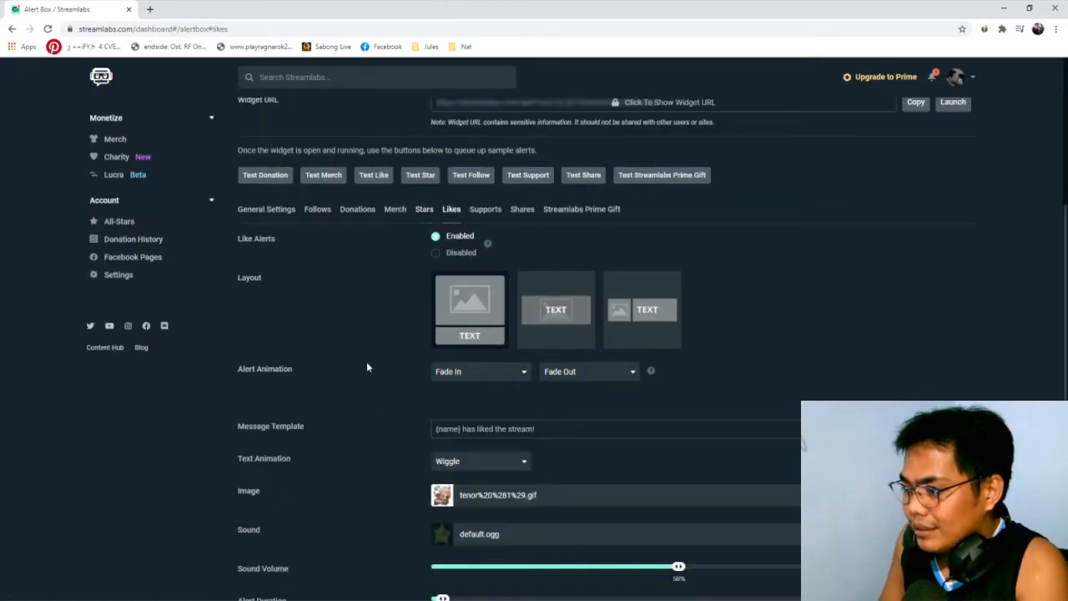
scroll(371, 373, down, 3)
scroll(420, 387, up, 2)
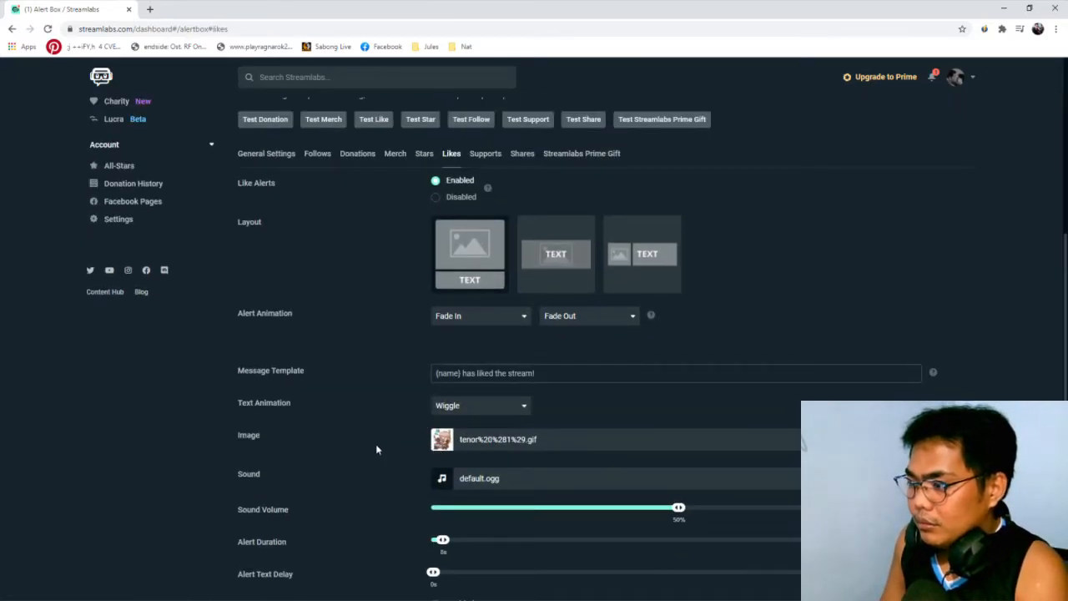
scroll(376, 447, up, 1)
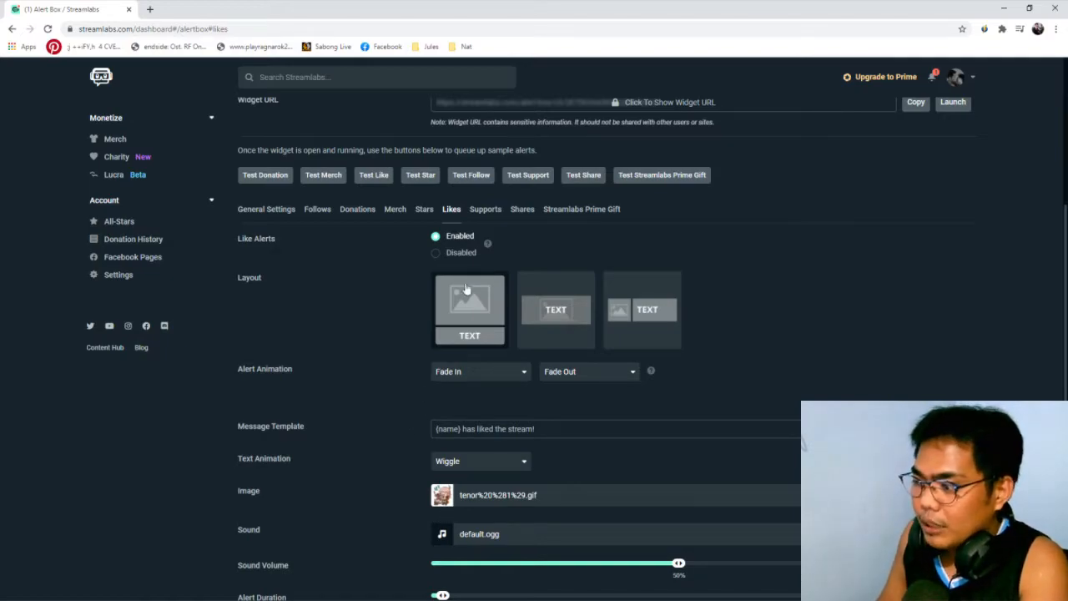
Step: Send a test share alert and look at the Shares and Supports alert settings
click(583, 177)
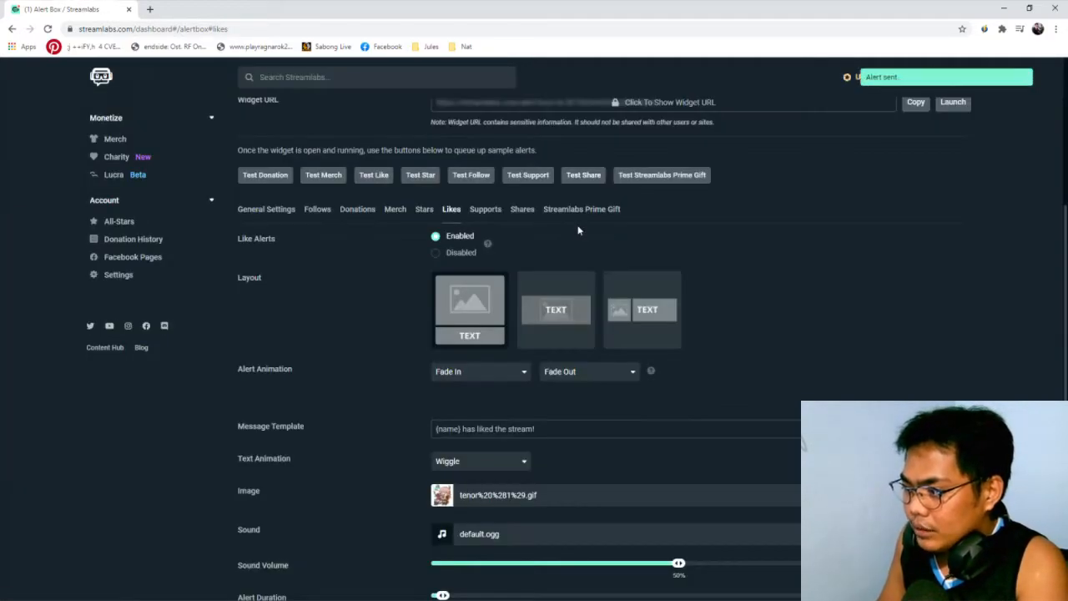
click(519, 212)
click(489, 215)
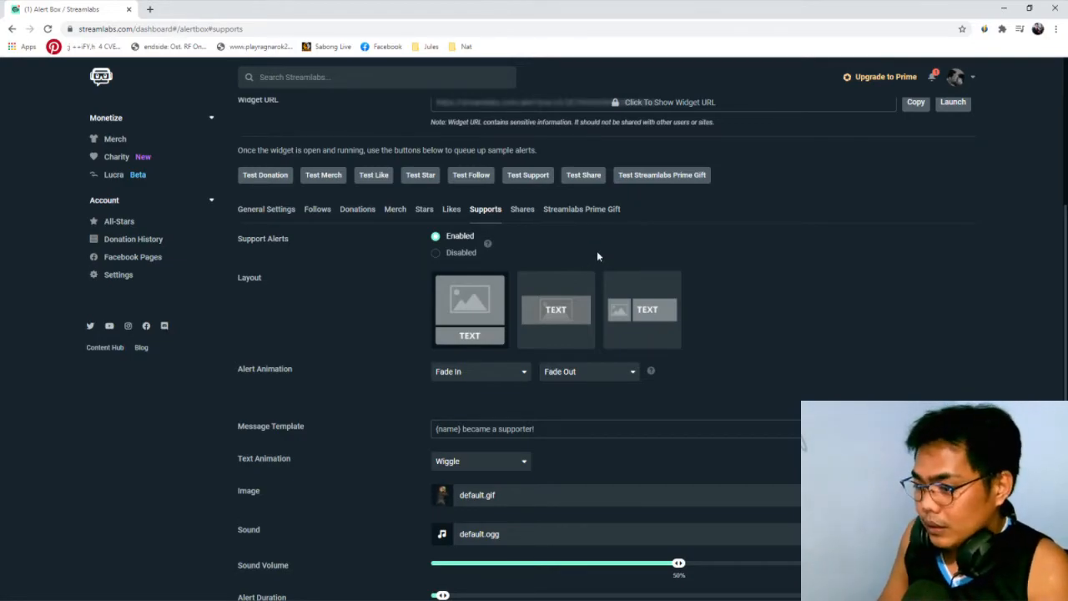
Step: Copy the Alert Box widget URL without revealing it
scroll(718, 246, up, 2)
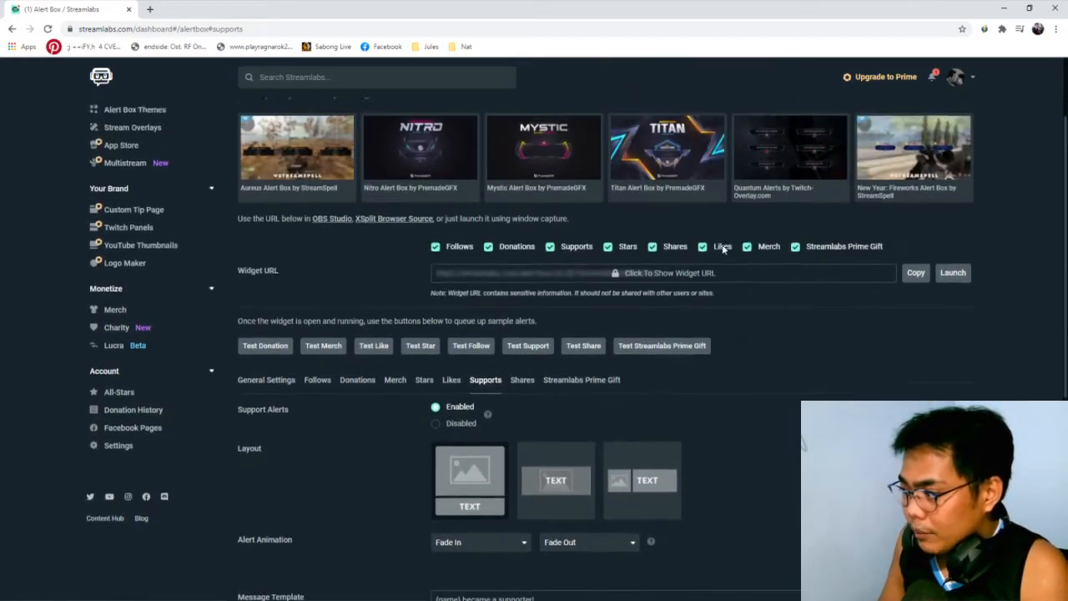
scroll(722, 248, up, 1)
drag(243, 322, 289, 324)
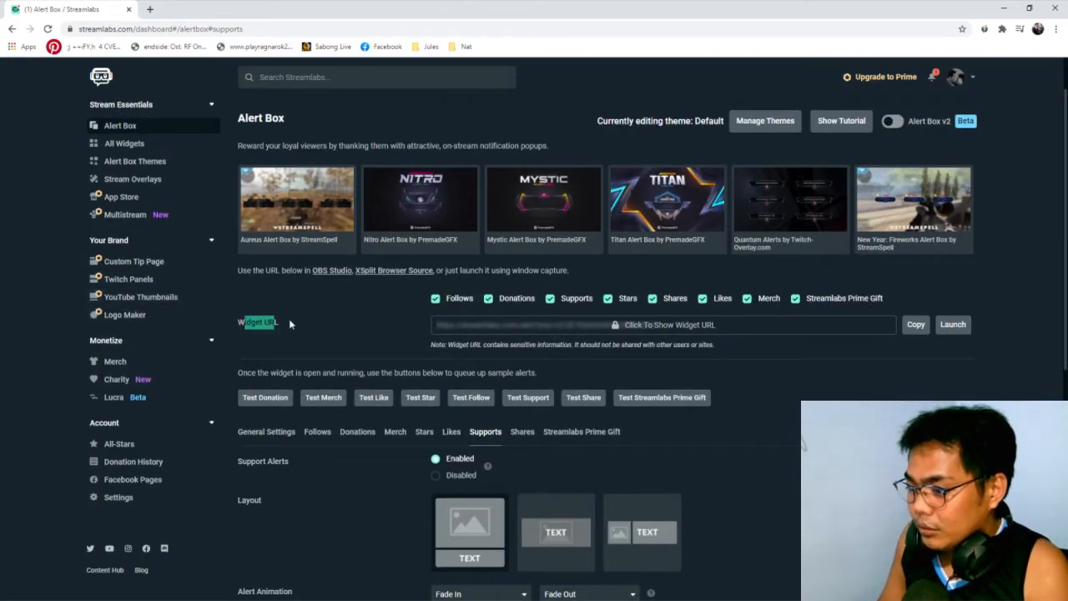
click(292, 324)
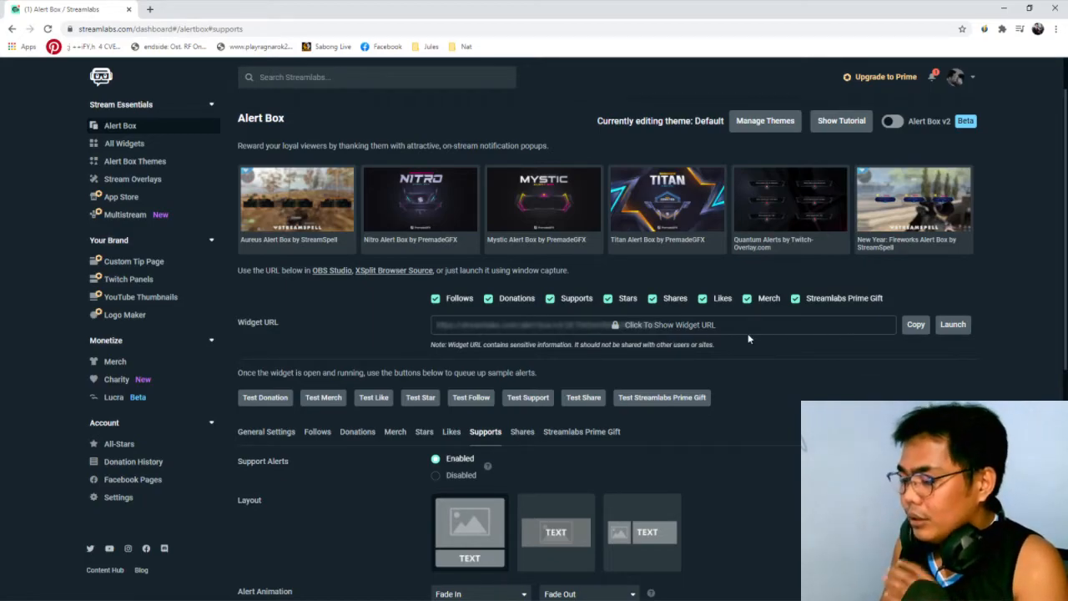
click(911, 331)
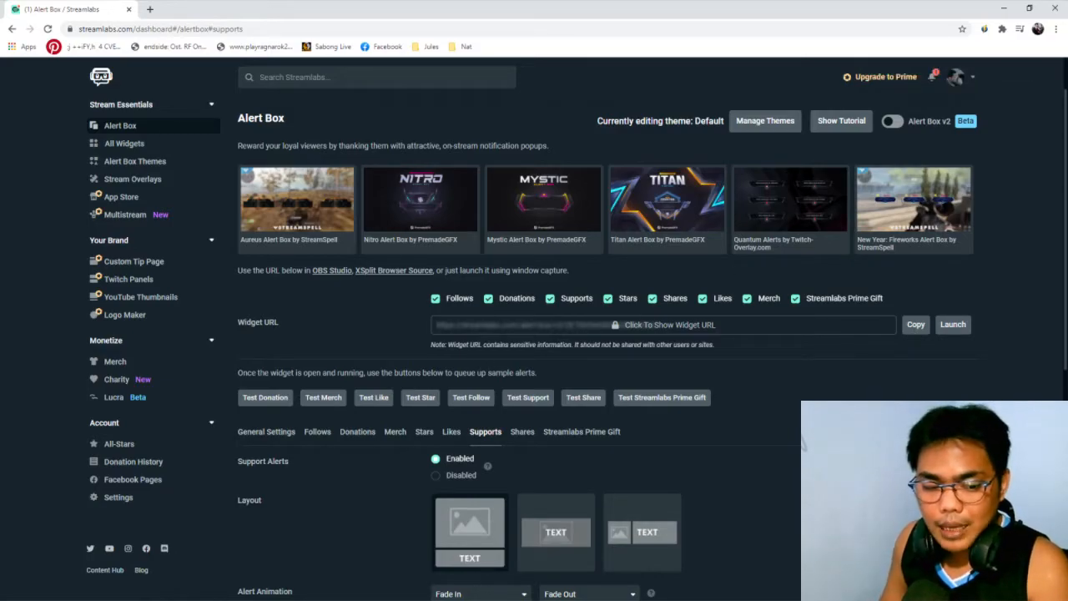
Step: Switch to OBS and add a new Browser source named Alerts to the scene
key(alt+Tab)
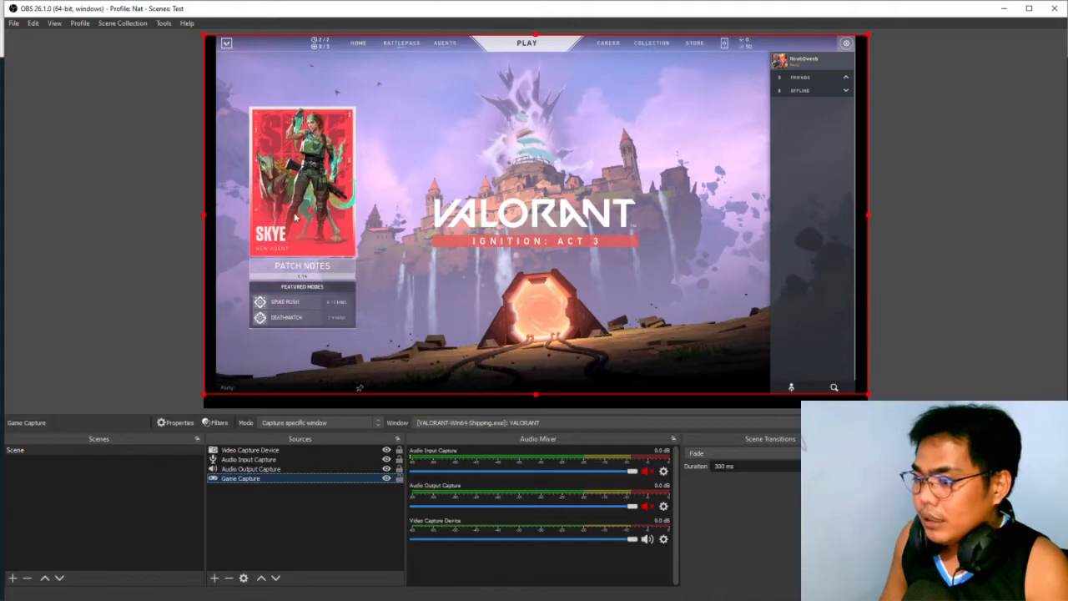
click(219, 582)
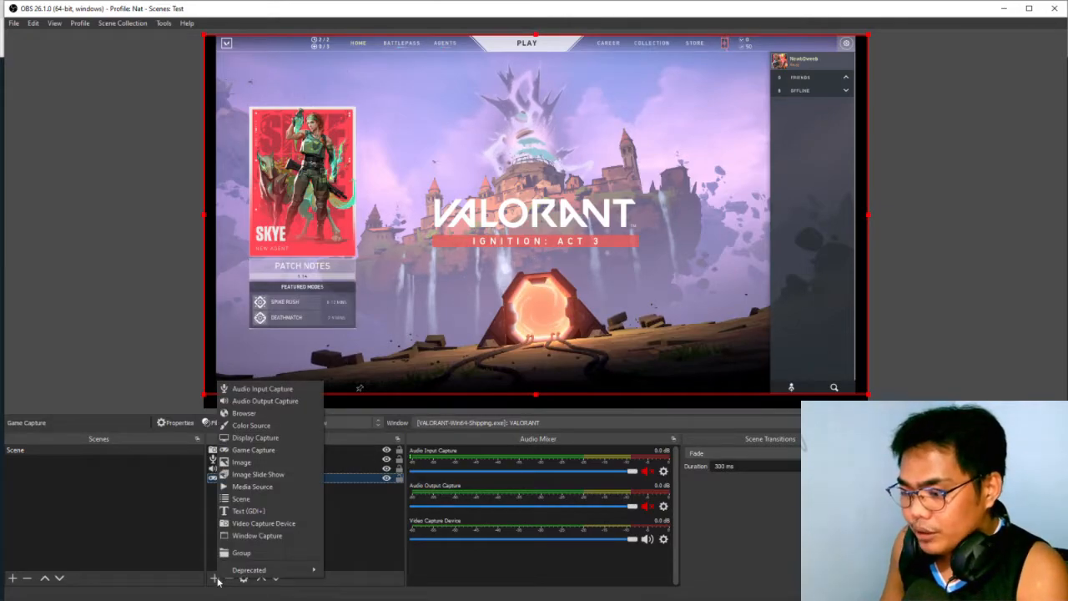
click(250, 414)
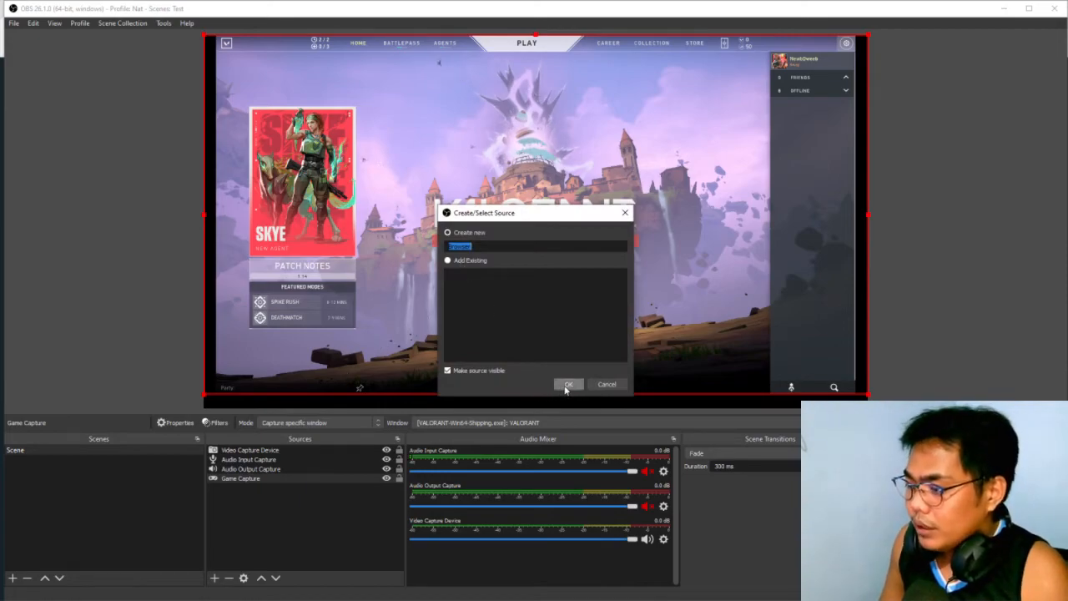
click(482, 250)
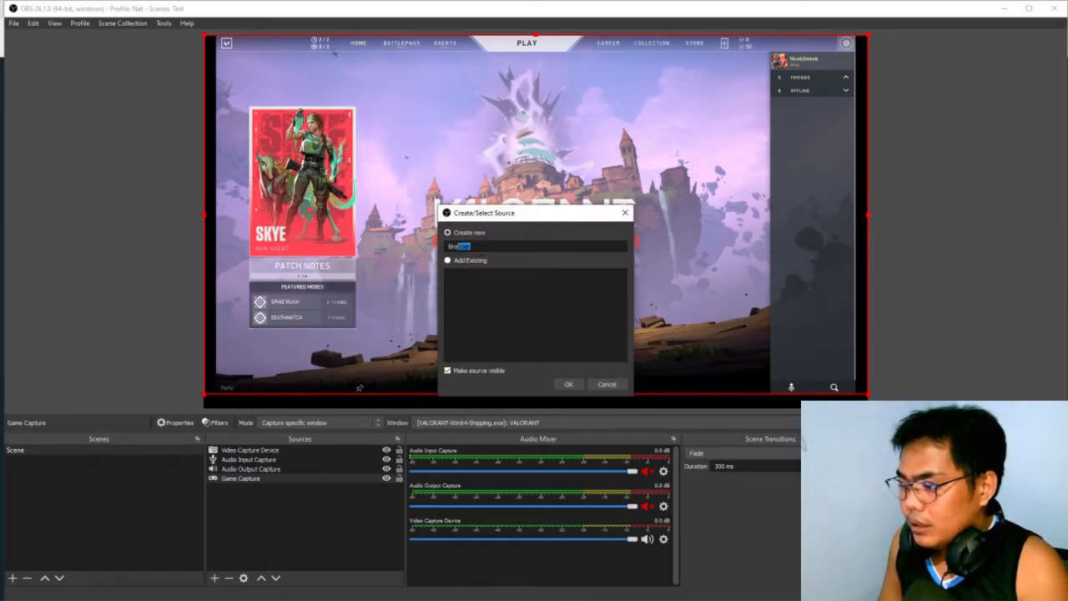
text(Alerts)
click(568, 384)
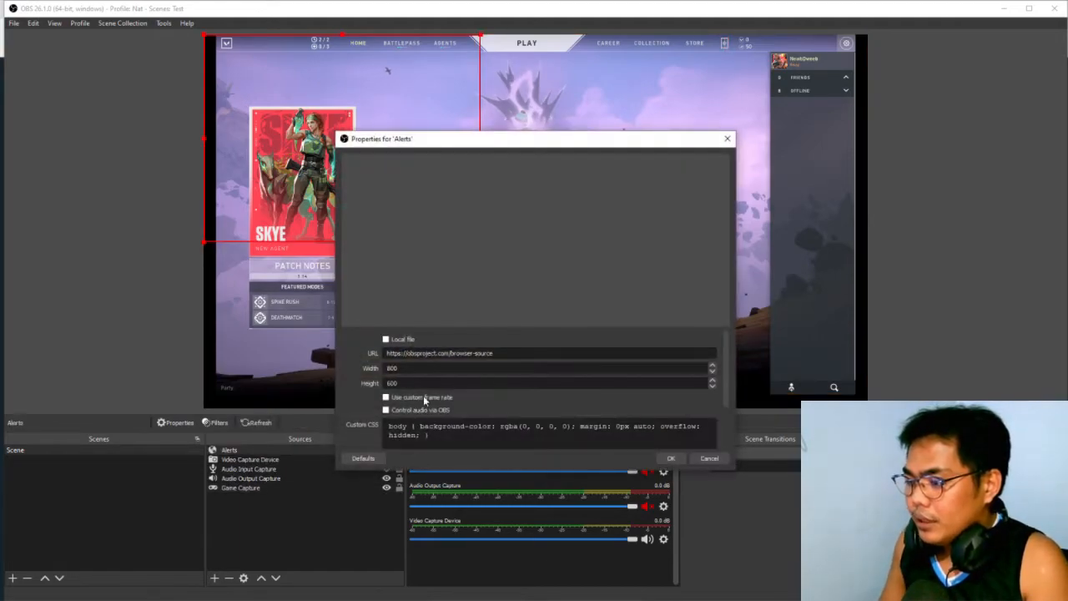
Step: Replace the Alerts source's default URL with the copied Alert Box widget URL and accept the properties
triple_click(445, 353)
key(ctrl+v)
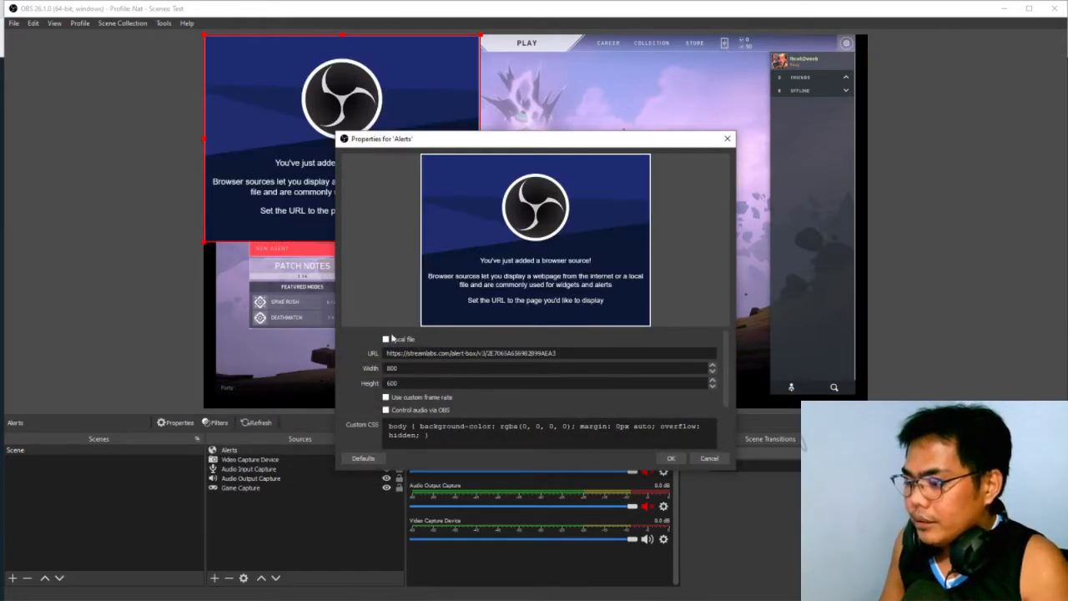
click(668, 458)
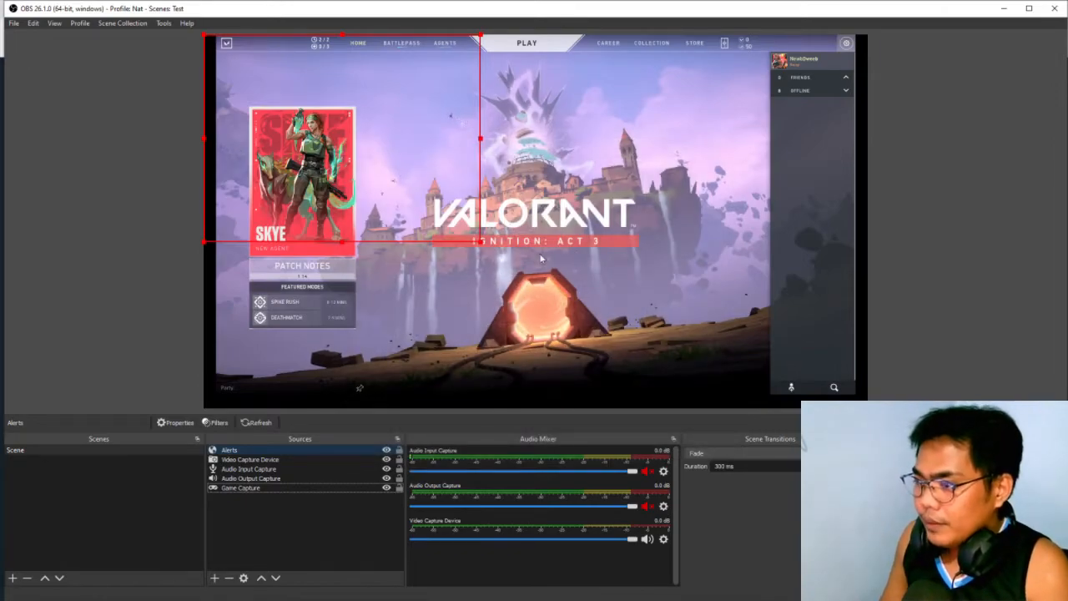
Step: Shrink the Alerts source and place it at the top centre of the scene
drag(480, 242, 365, 156)
drag(371, 101, 595, 101)
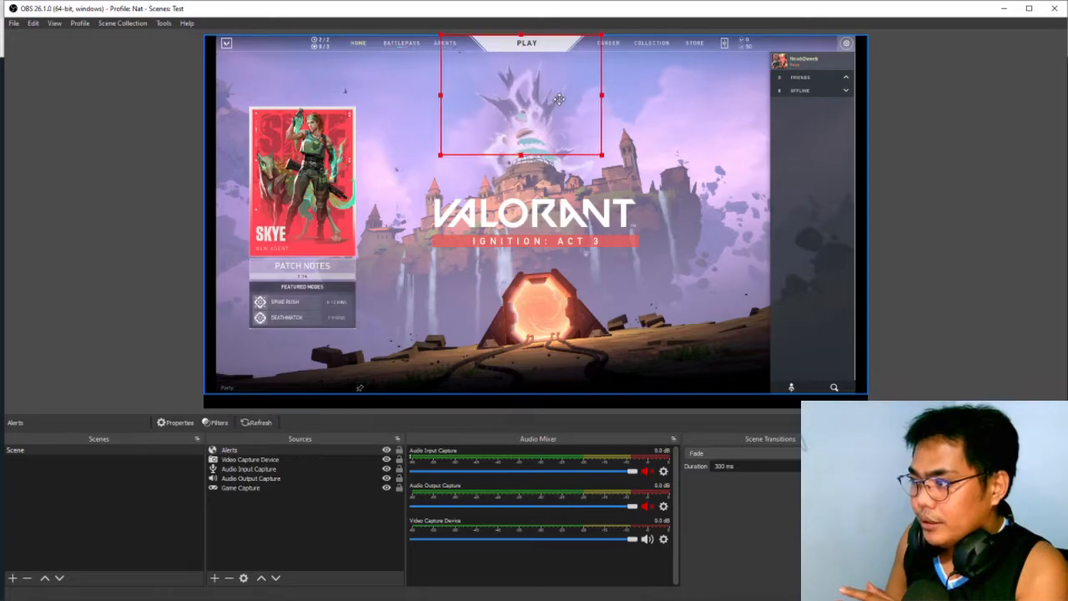
Step: Arrange the browser and OBS windows side by side, enlarged so the widget page and scene preview are both visible
double_click(964, 12)
drag(952, 34, 912, 104)
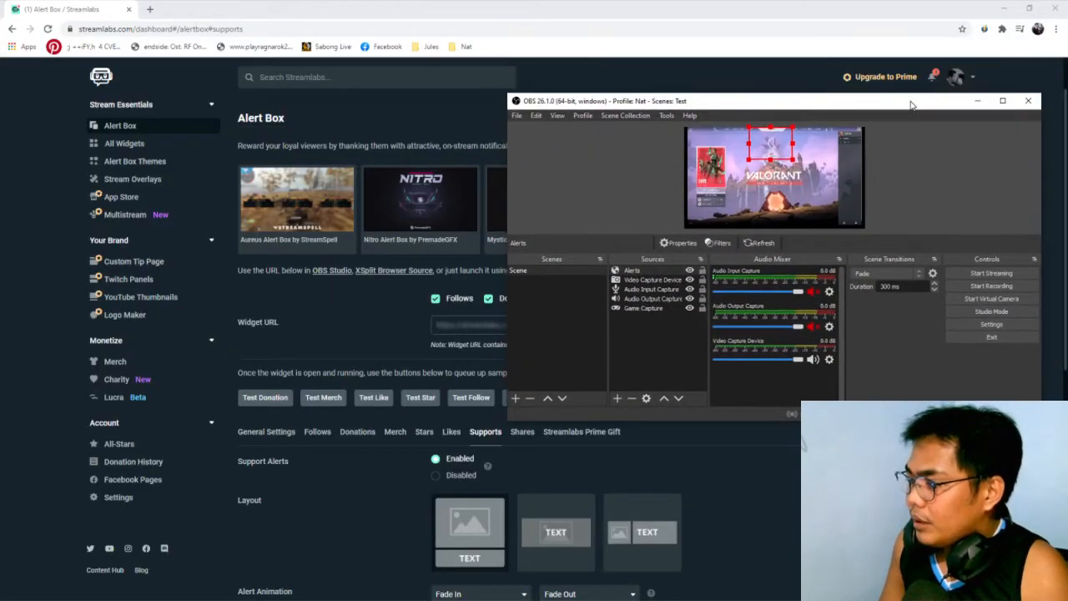
click(1027, 7)
drag(655, 53, 231, 28)
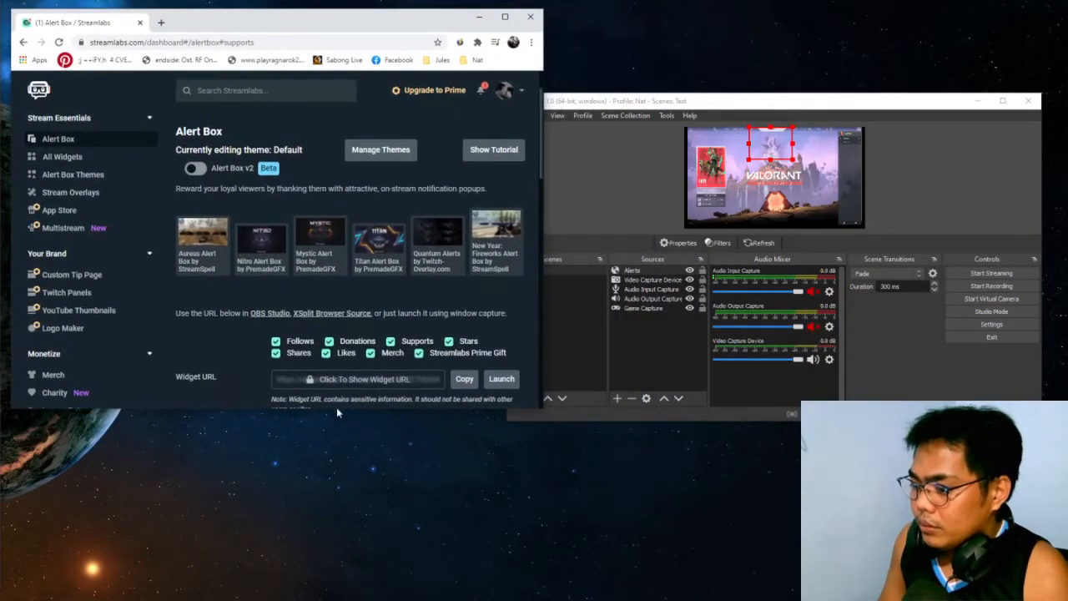
drag(337, 409, 337, 555)
drag(759, 107, 757, 46)
drag(775, 357, 771, 553)
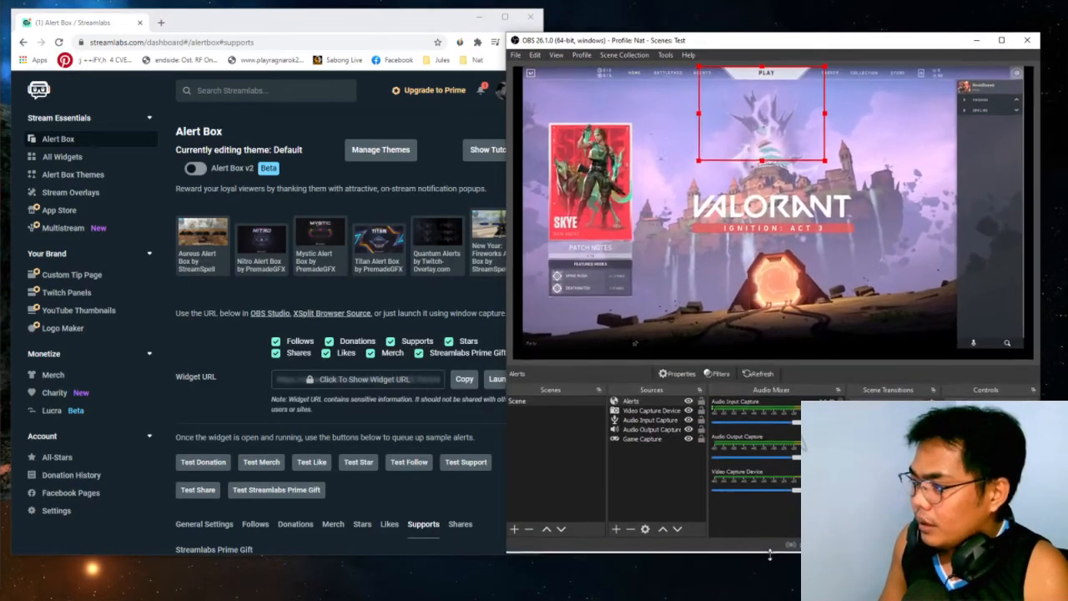
Step: Send test donation, like, star, follow and share alerts from the Alert Box page to check them in the OBS preview
click(330, 448)
scroll(276, 400, down, 2)
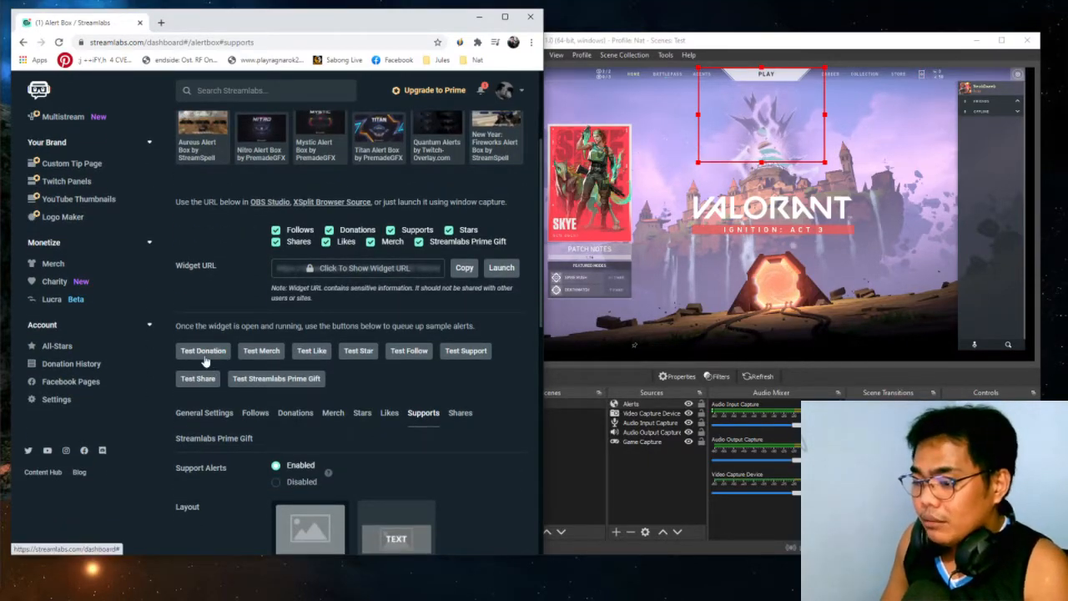
click(204, 354)
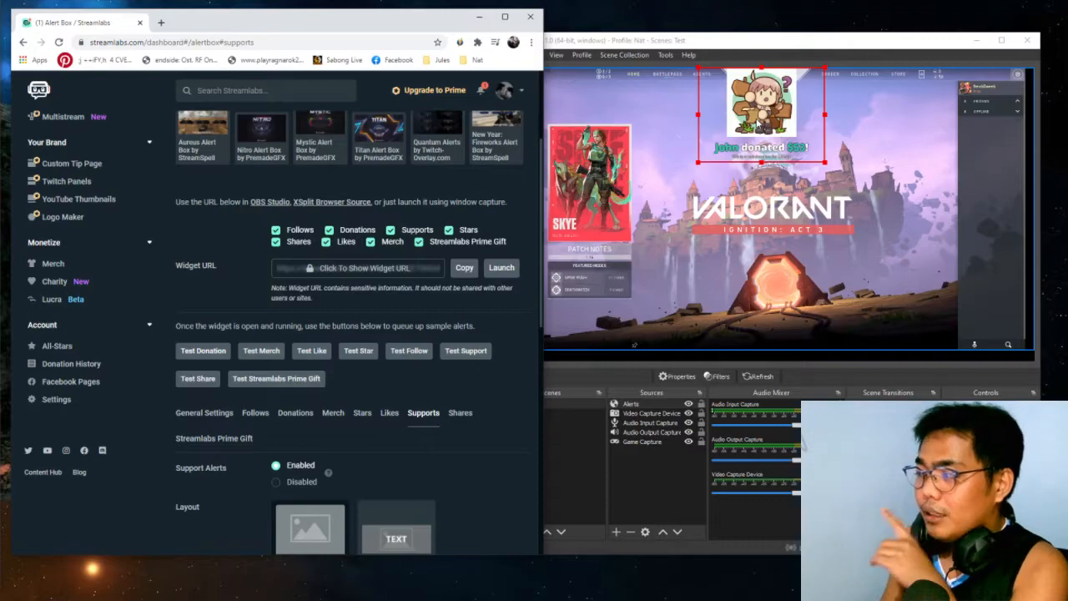
click(312, 351)
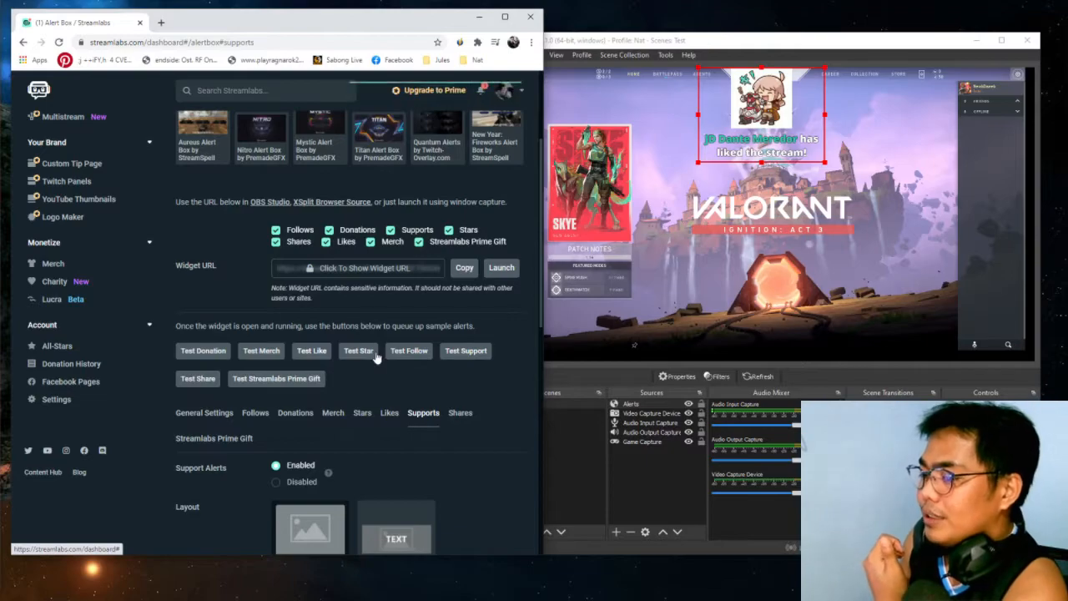
click(373, 355)
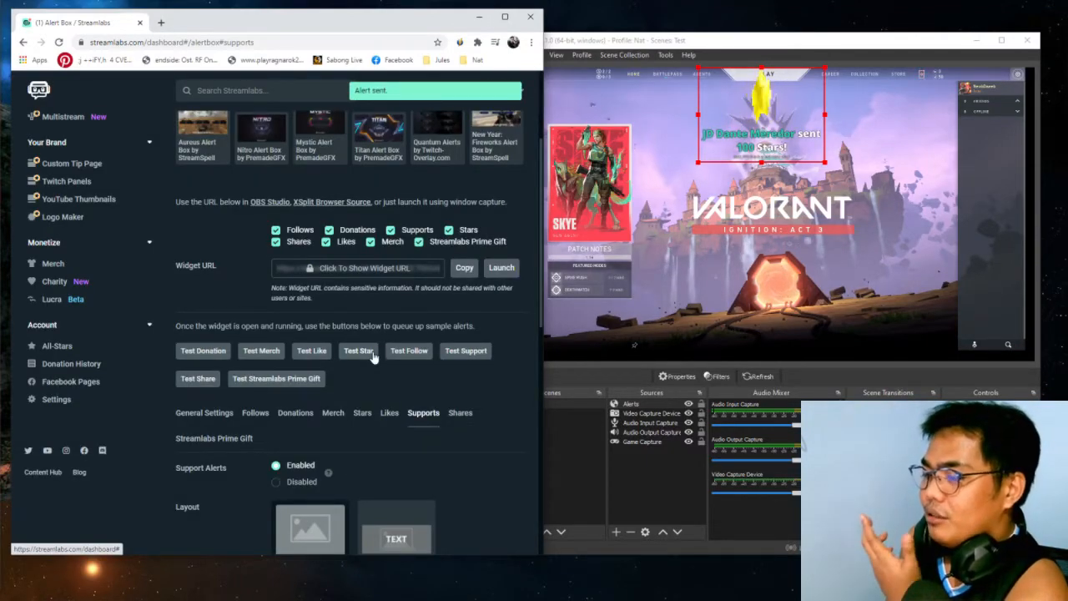
click(409, 351)
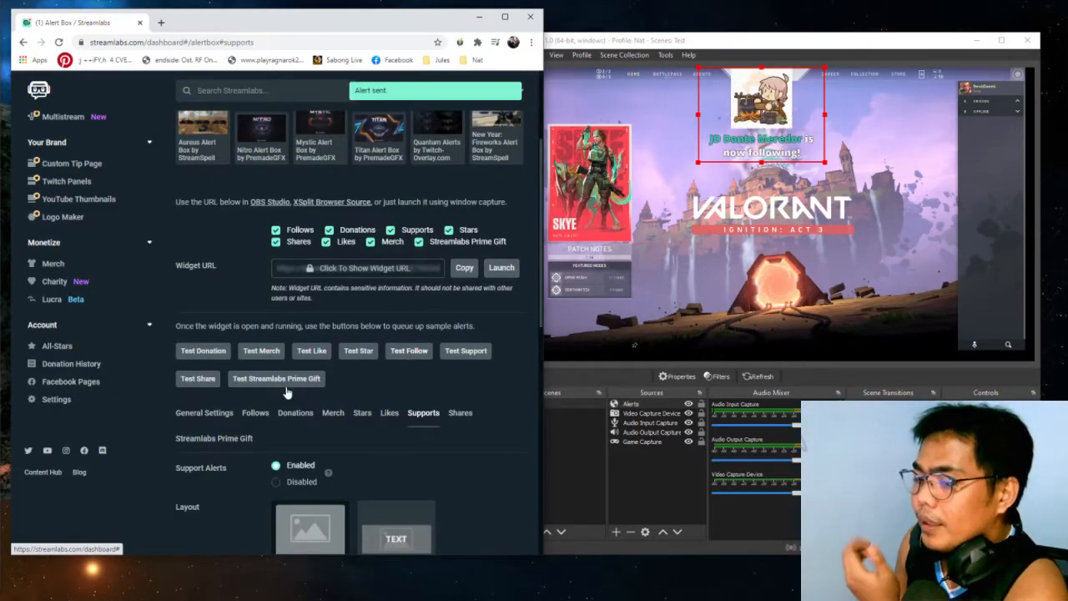
click(222, 382)
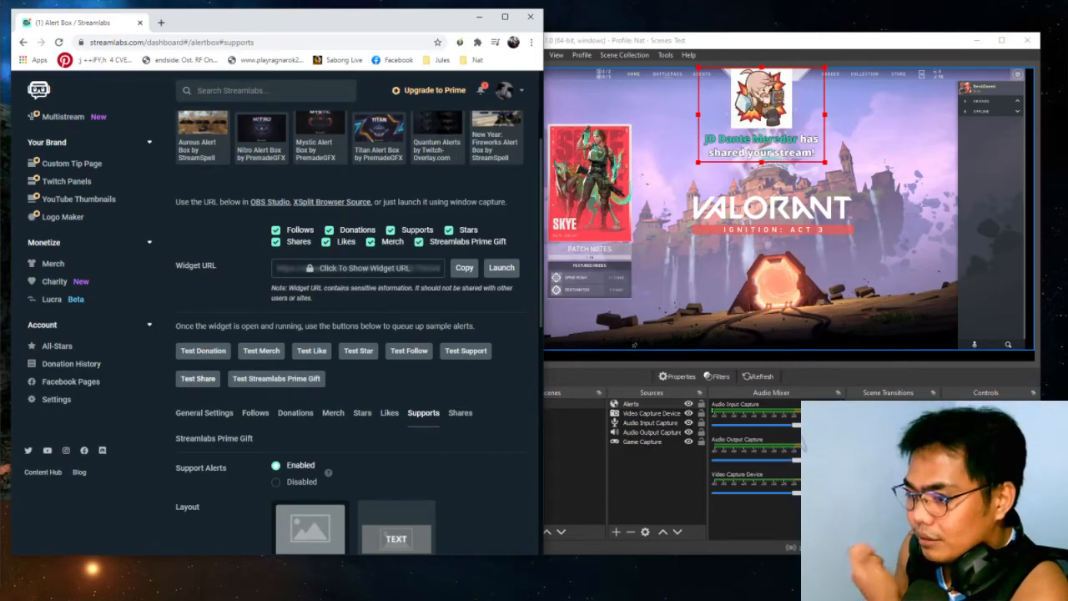
Step: Open the Chat Box widget from the widget gallery and review its preview, theme, badge and color settings
scroll(285, 337, up, 2)
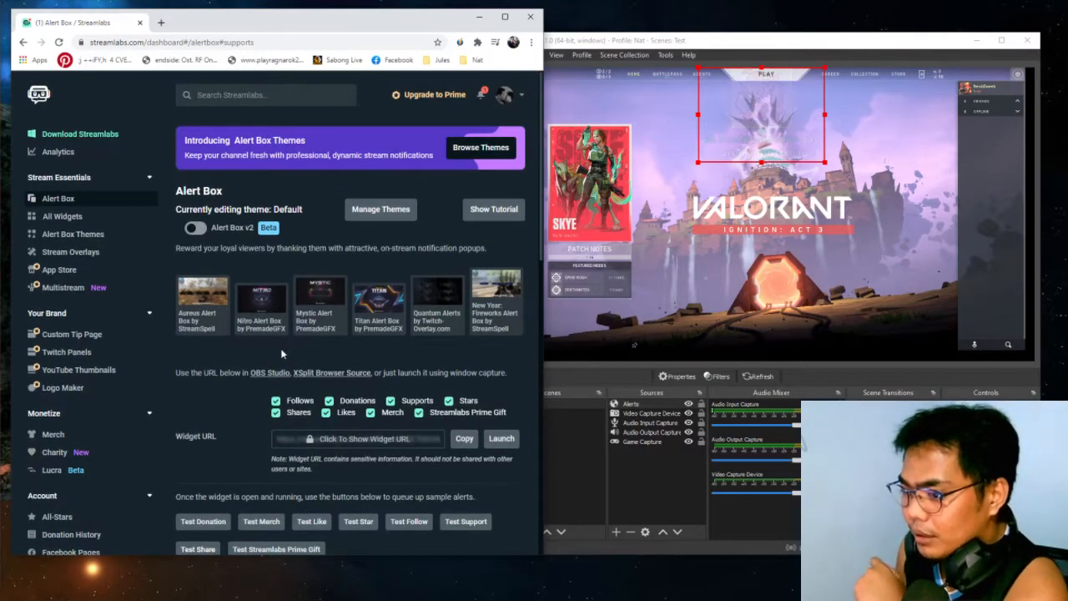
click(106, 223)
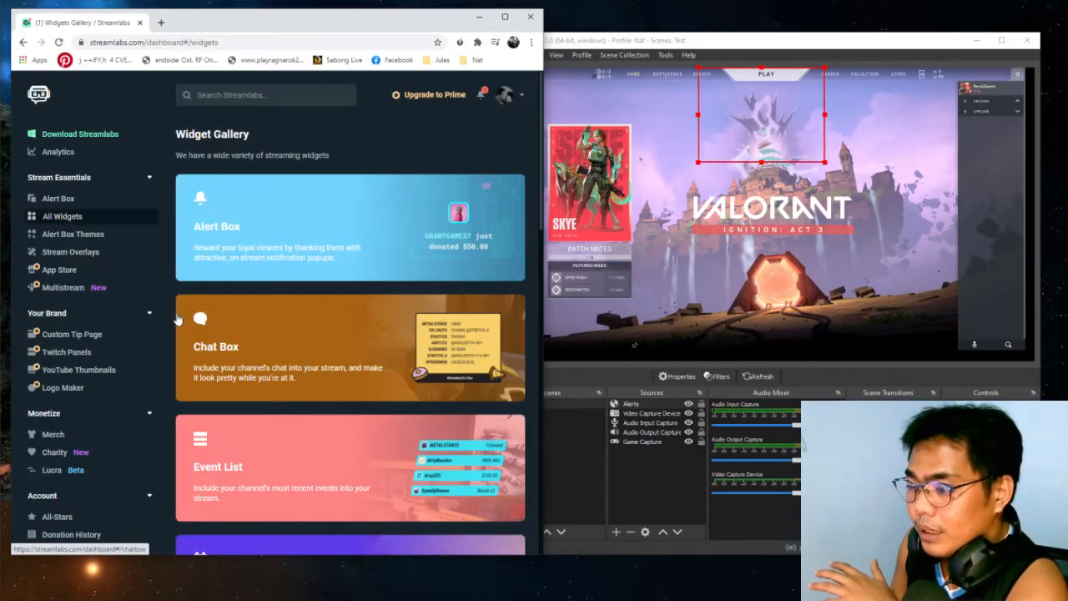
click(269, 365)
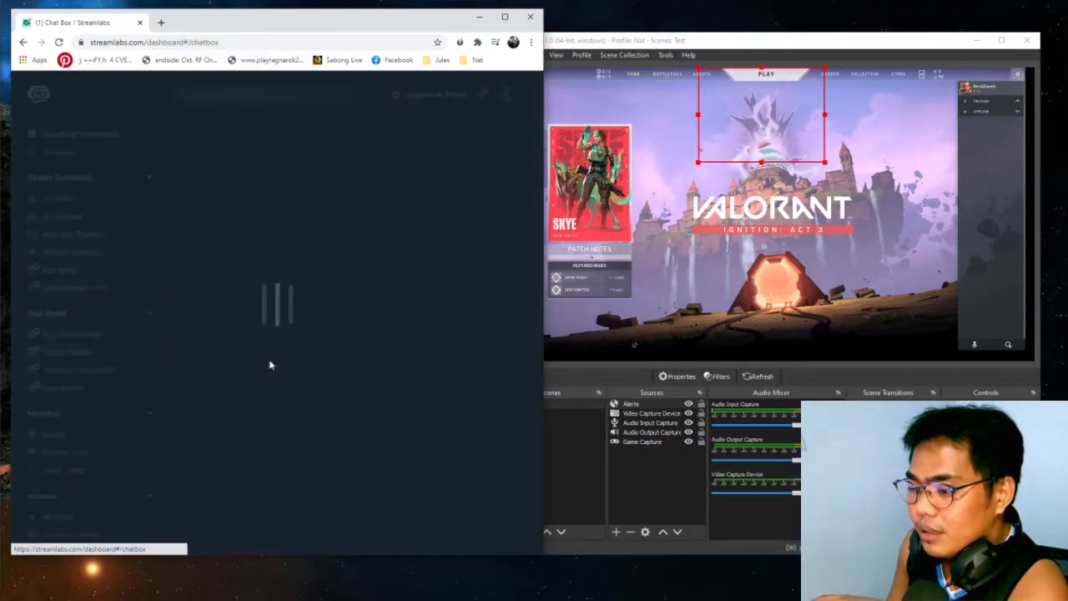
scroll(283, 314, down, 3)
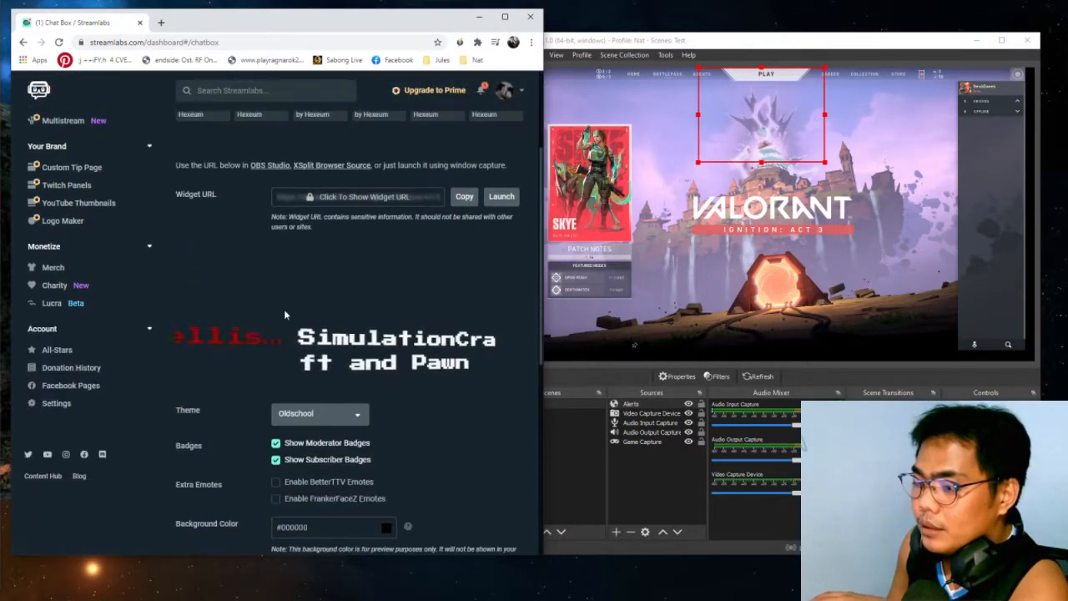
scroll(284, 311, down, 1)
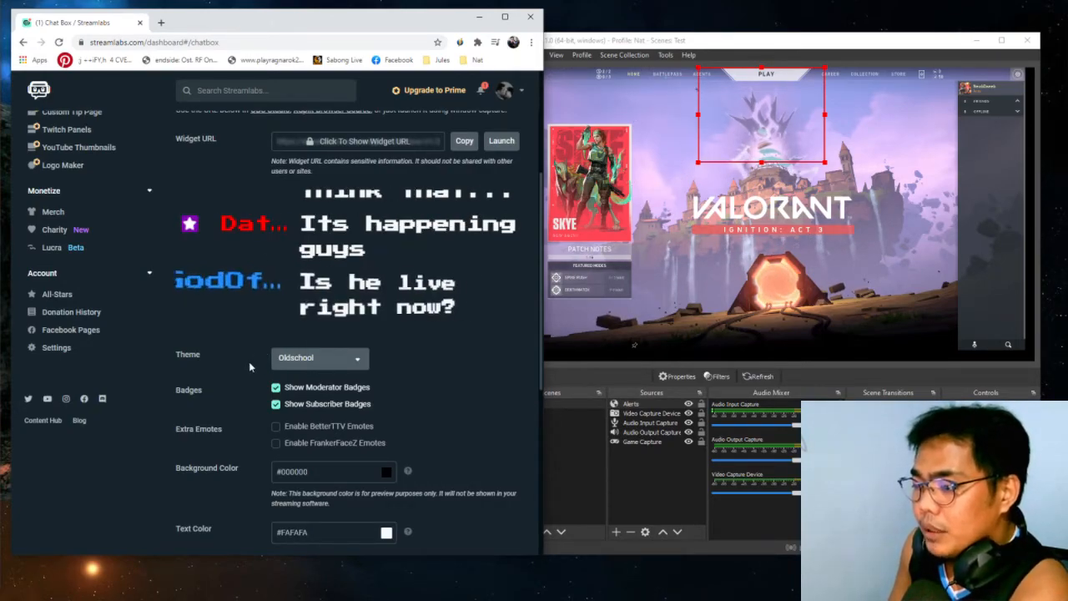
scroll(249, 361, down, 1)
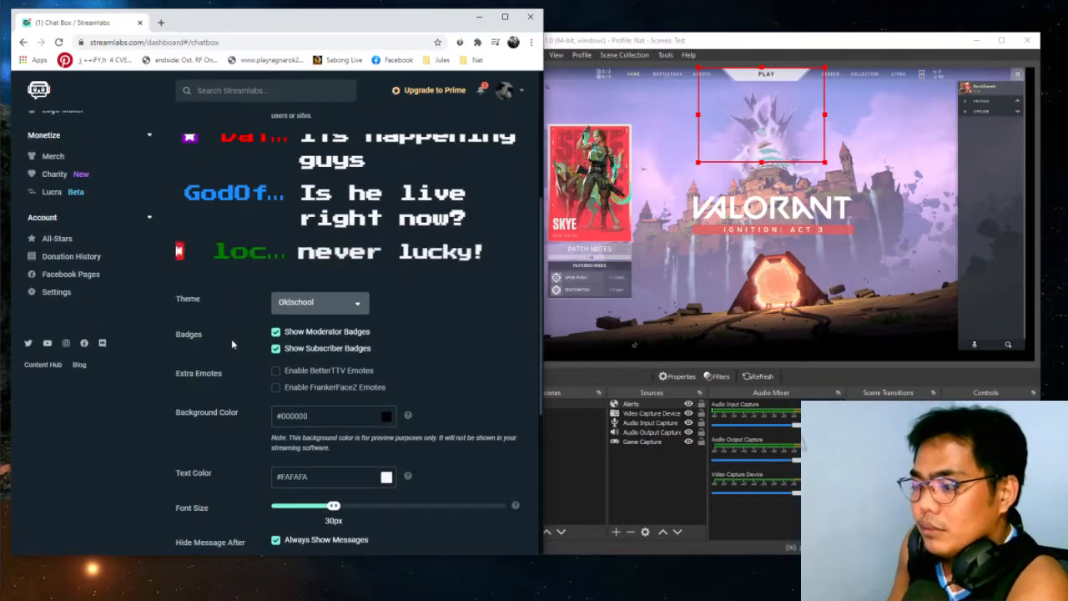
Step: Compare the Boxed, Twitch, Oldschool and Chunky looks in the Chat Box preview, and set the theme to Clean
click(294, 302)
click(294, 327)
click(320, 307)
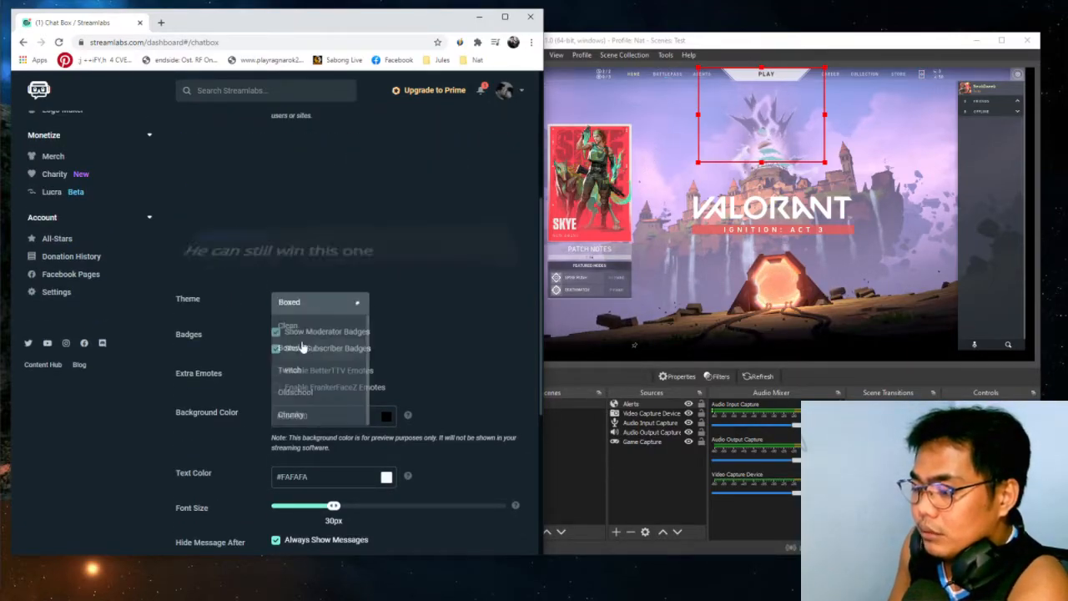
click(300, 347)
click(317, 302)
click(306, 349)
click(313, 303)
click(302, 369)
click(325, 306)
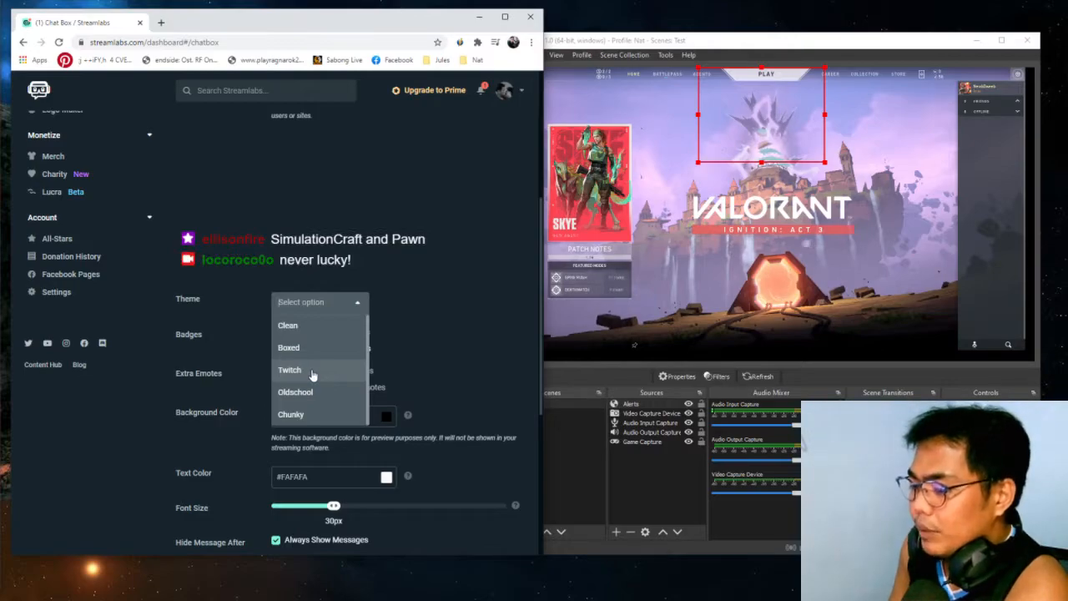
click(315, 392)
click(315, 302)
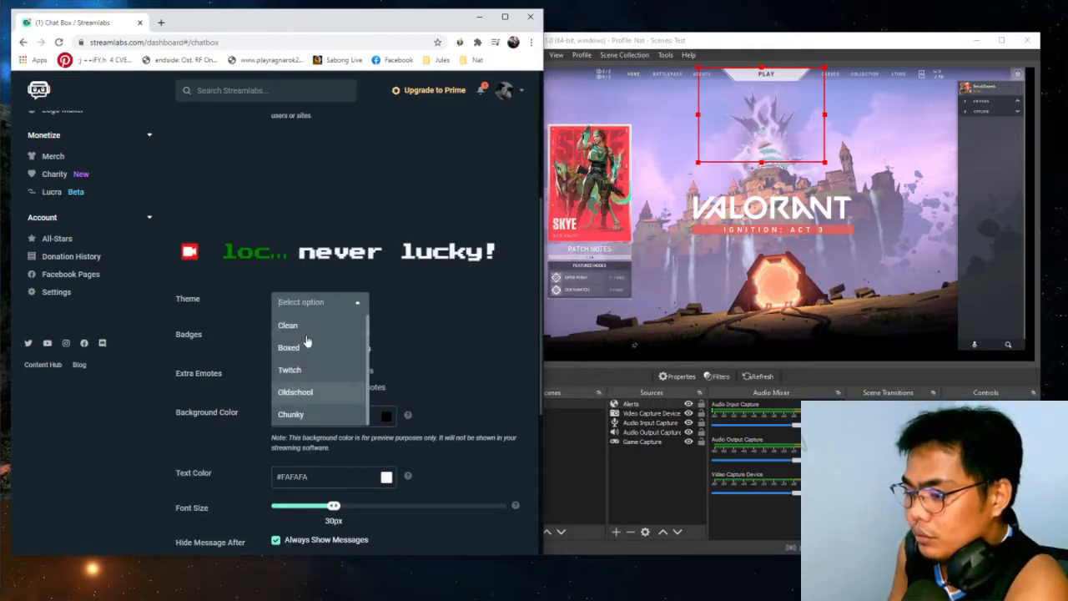
click(292, 414)
click(294, 307)
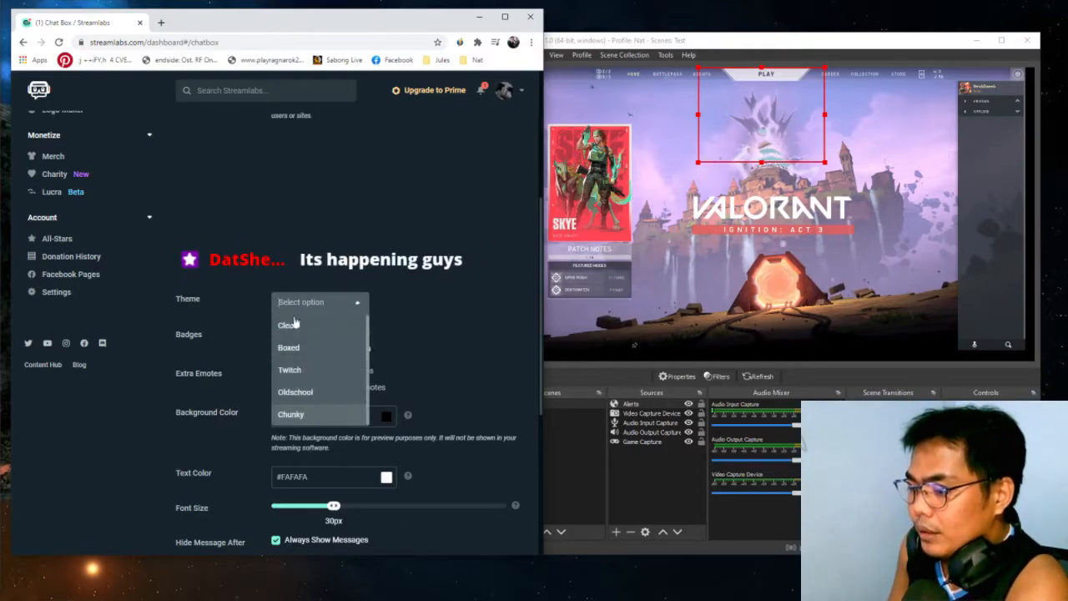
click(292, 325)
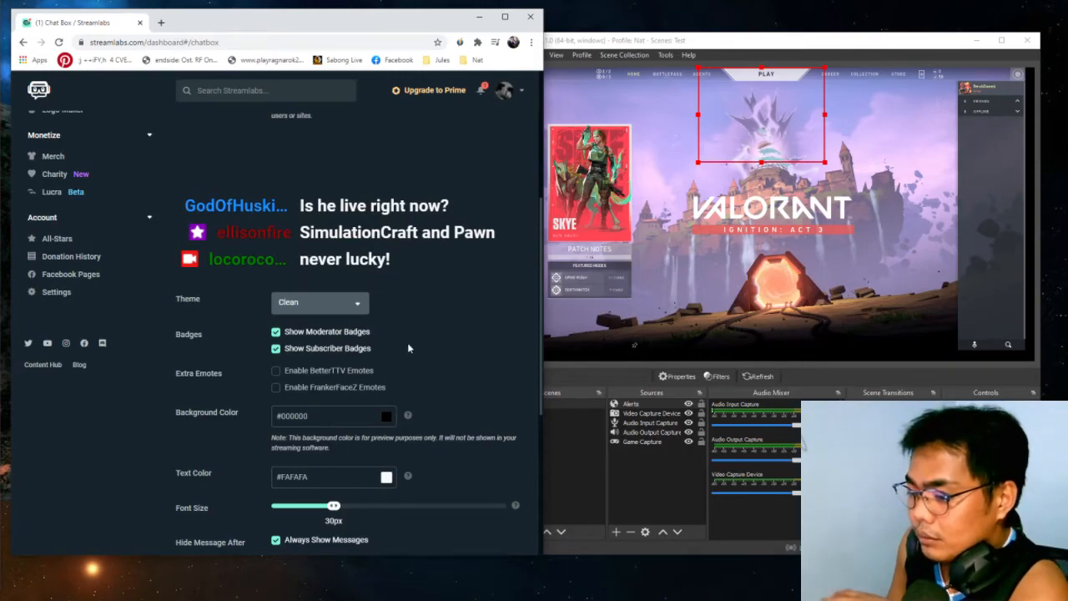
Step: Review the remaining Chat Box settings, including font size, message hiding, chat delay, muted chatters and custom bad words
scroll(408, 341, down, 2)
scroll(409, 341, down, 1)
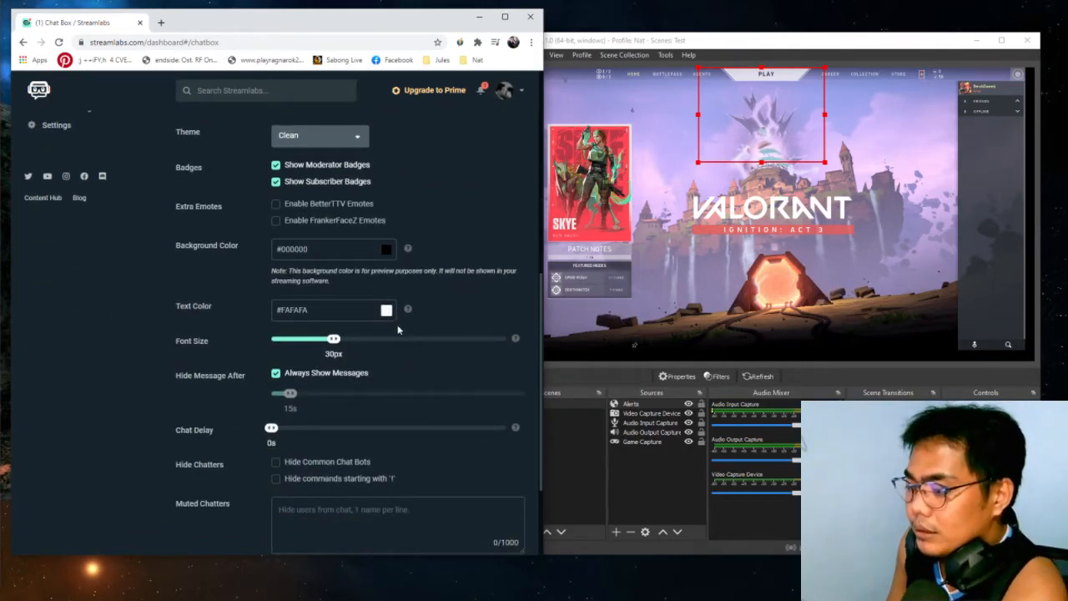
scroll(398, 330, up, 1)
scroll(398, 330, down, 2)
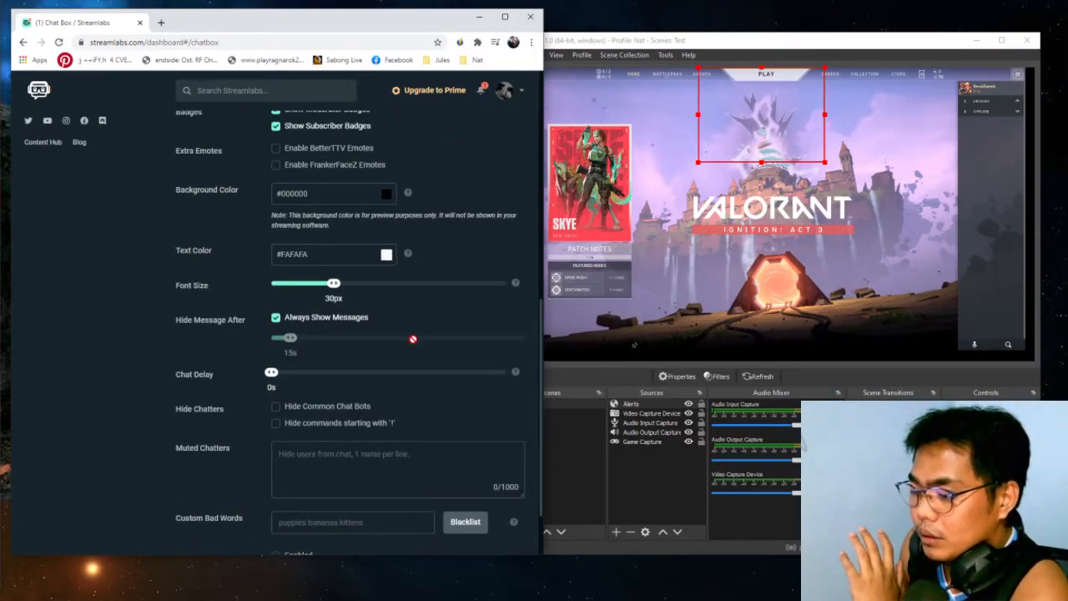
scroll(414, 330, down, 2)
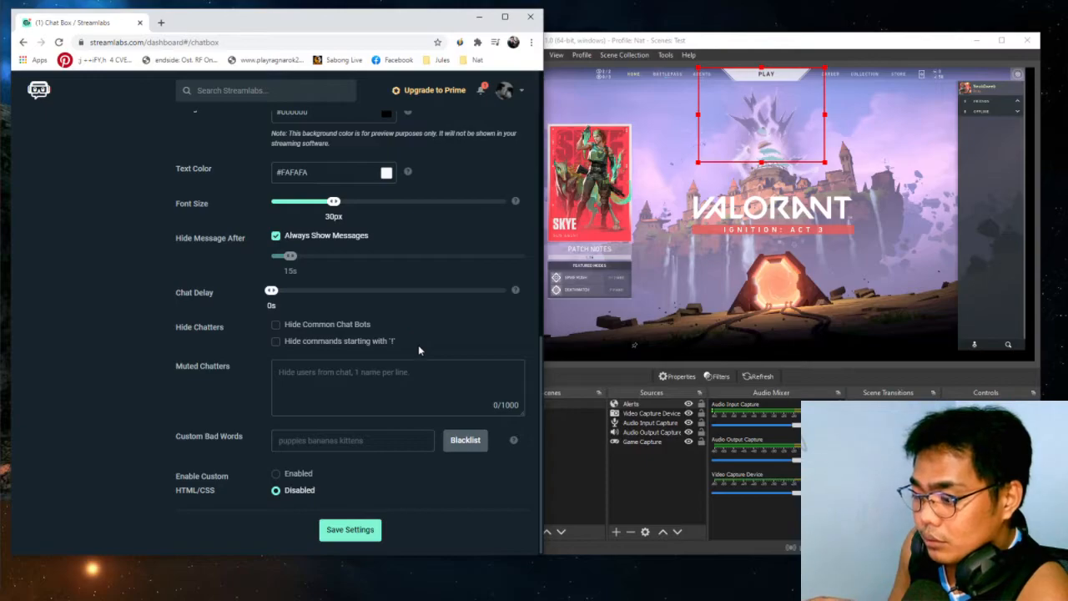
scroll(418, 345, up, 3)
scroll(418, 345, up, 2)
scroll(385, 327, down, 4)
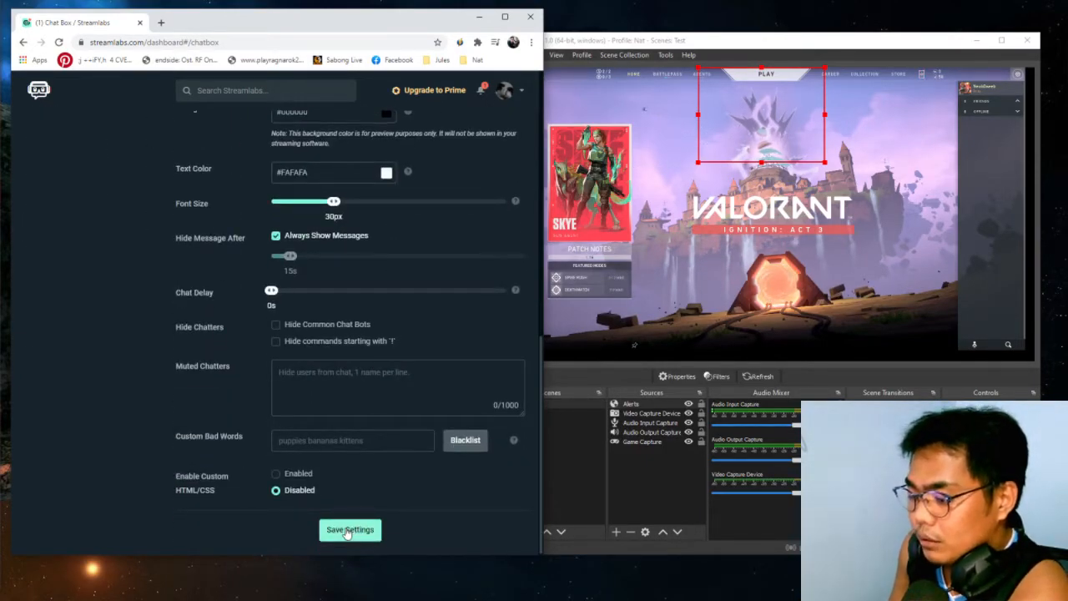
Step: Copy the Chat Box widget URL
scroll(364, 468, up, 5)
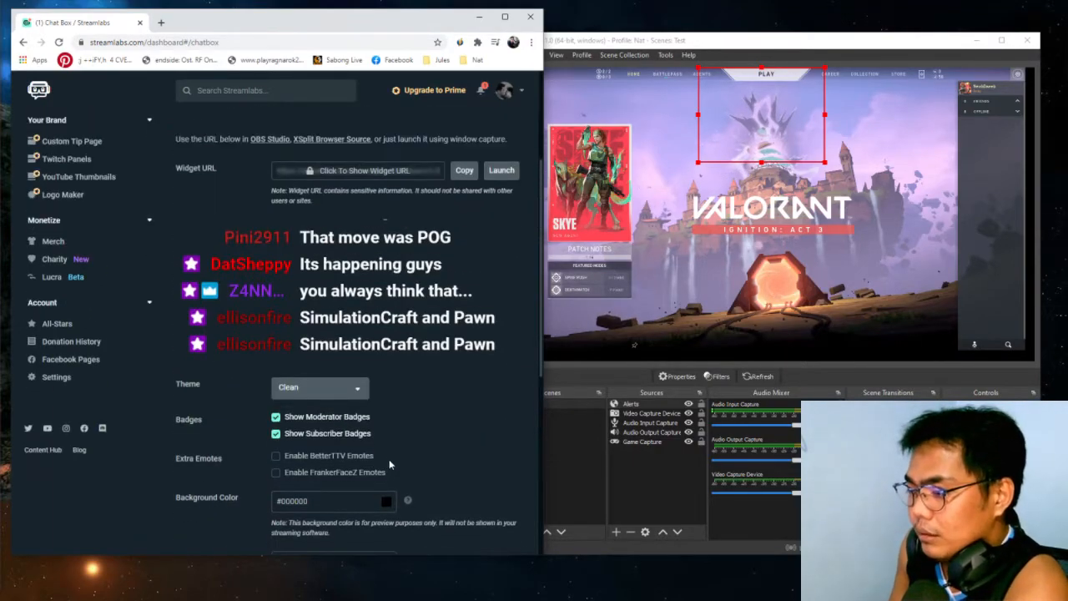
scroll(192, 267, up, 2)
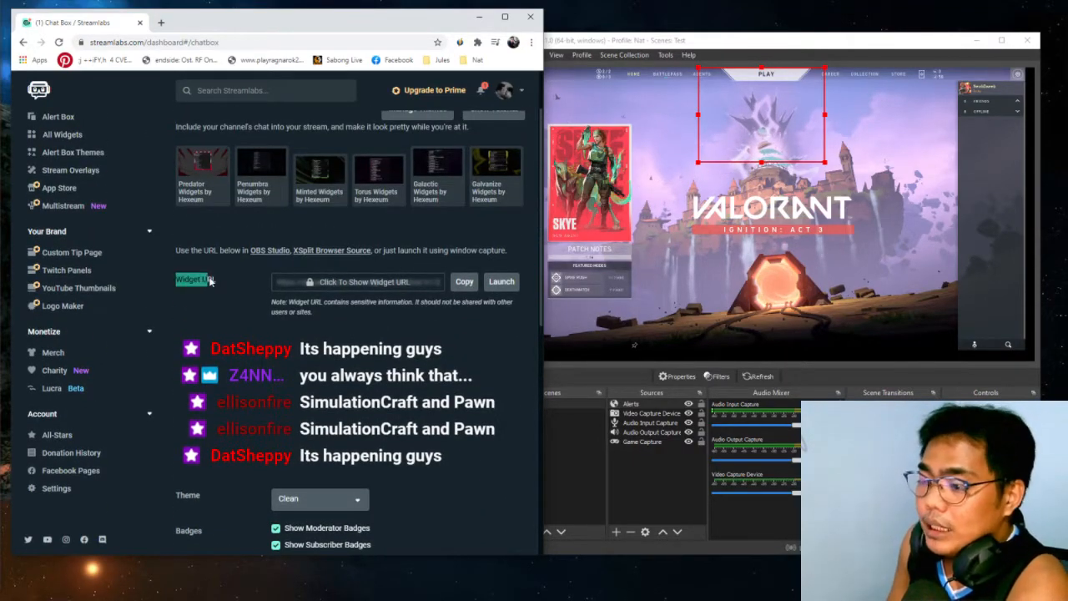
click(227, 279)
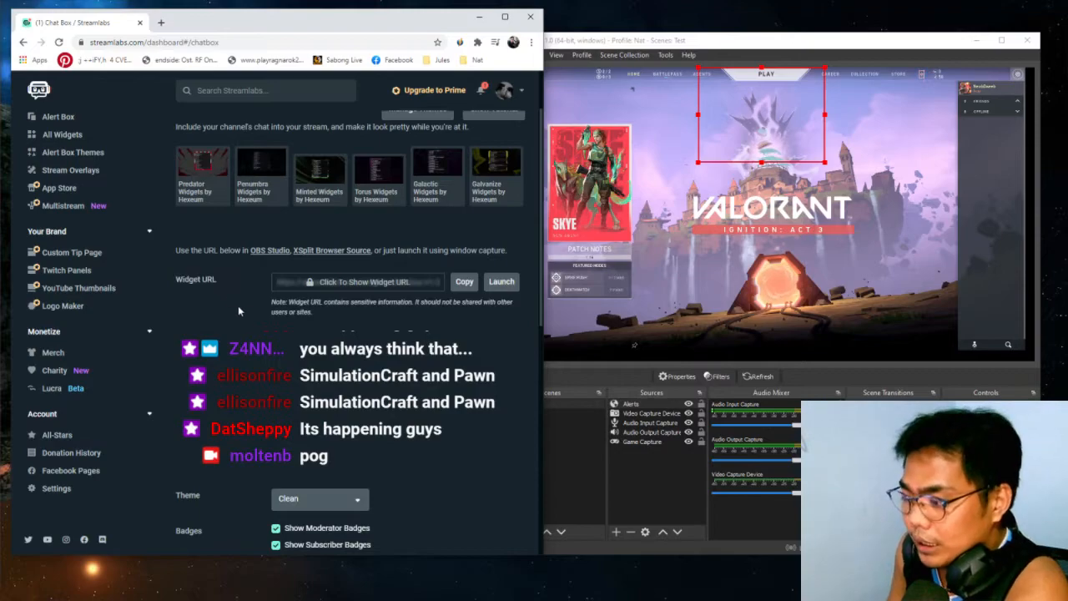
scroll(238, 305, up, 1)
click(465, 371)
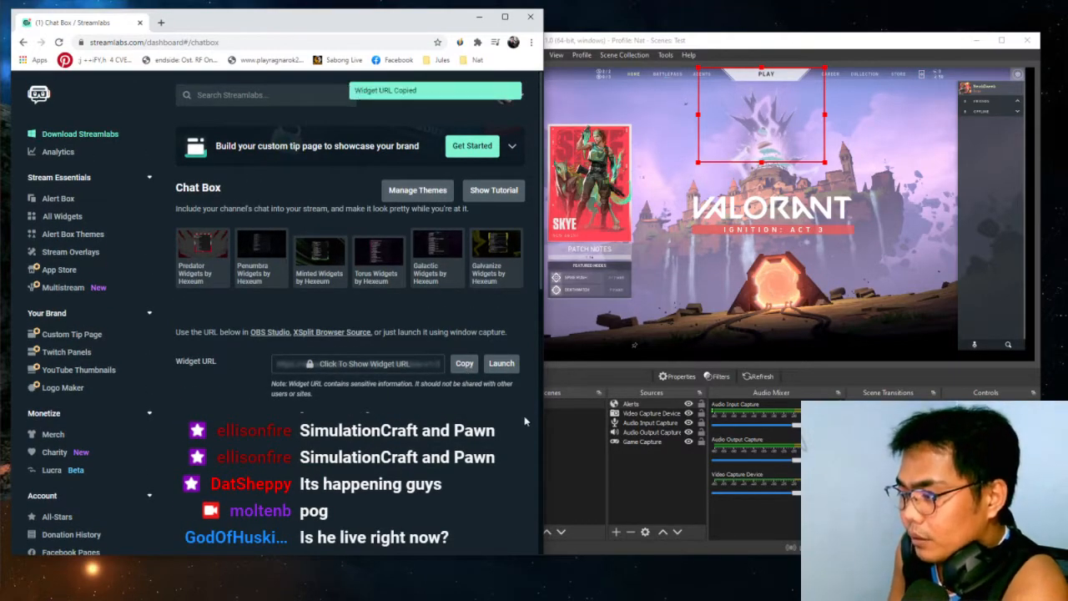
Step: Switch to OBS and add a new browser source named chatbox, using the copied Chat Box widget URL
click(555, 451)
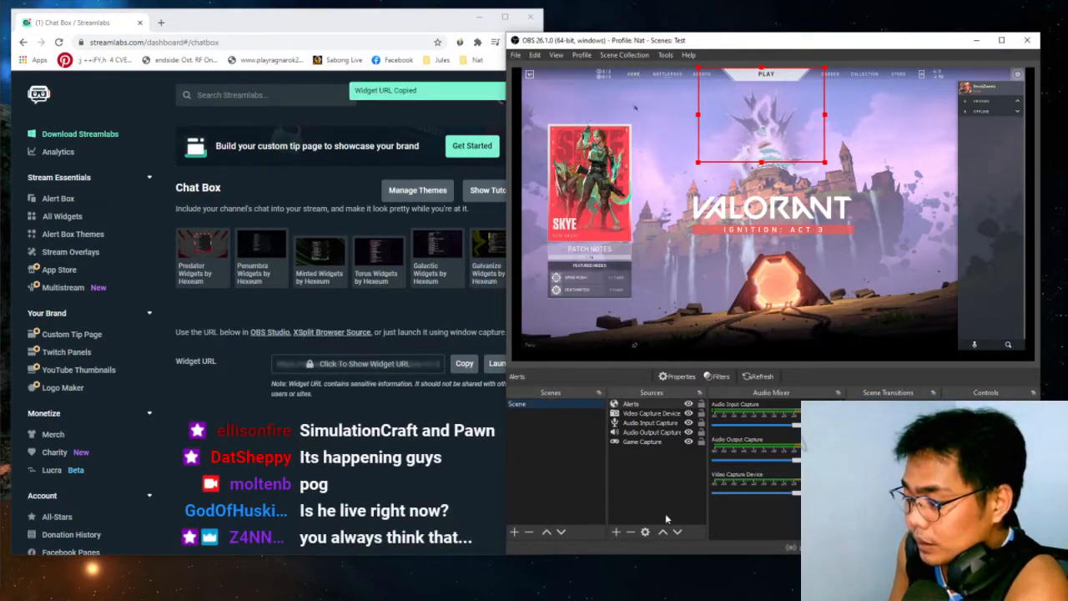
click(618, 533)
click(662, 369)
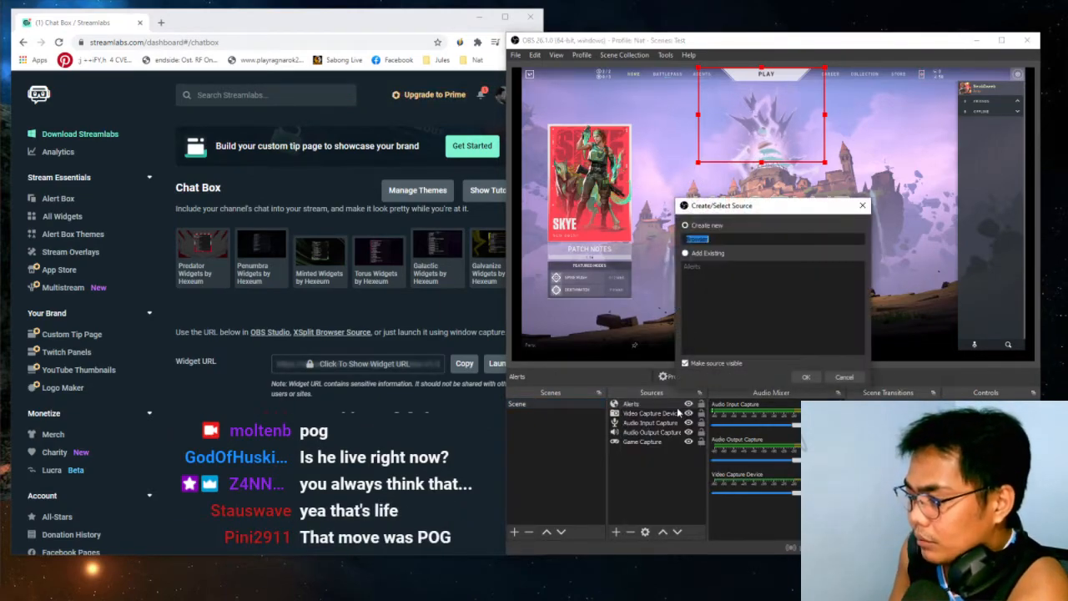
text(chatbox)
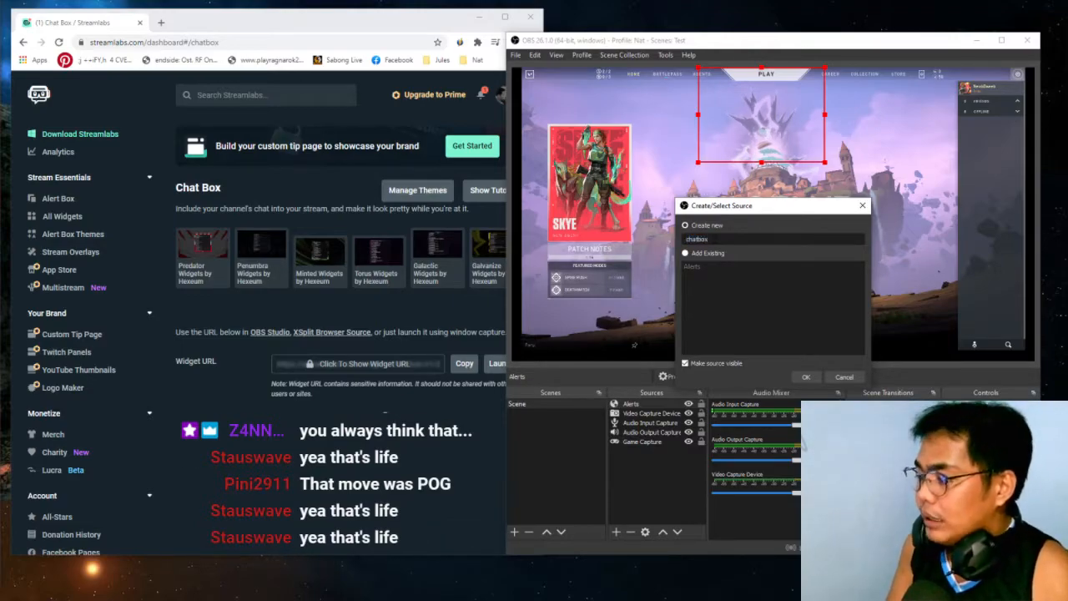
key(Return)
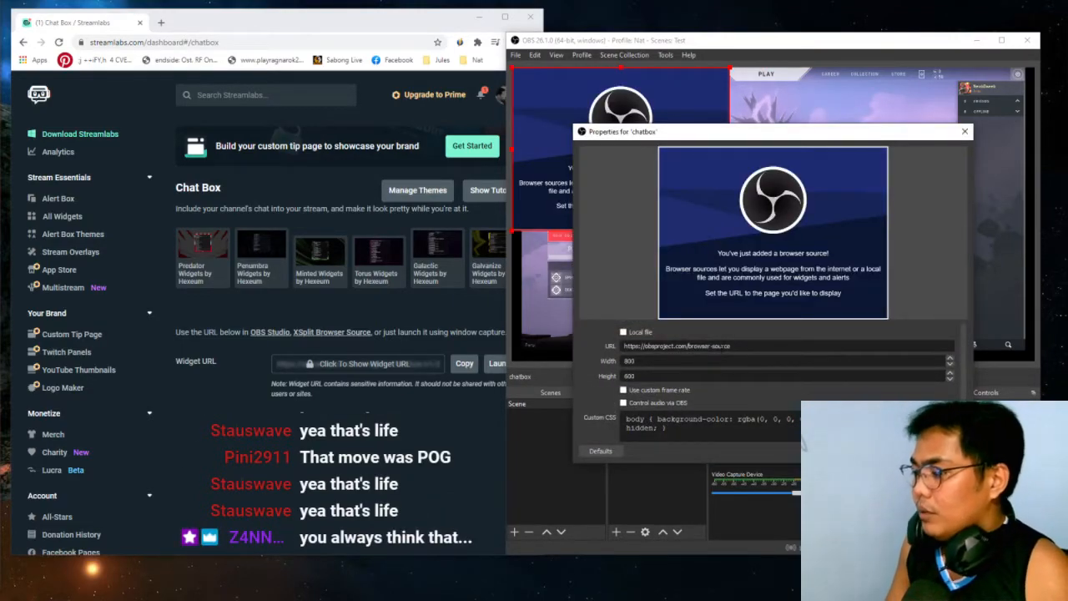
triple_click(727, 345)
key(ctrl+v)
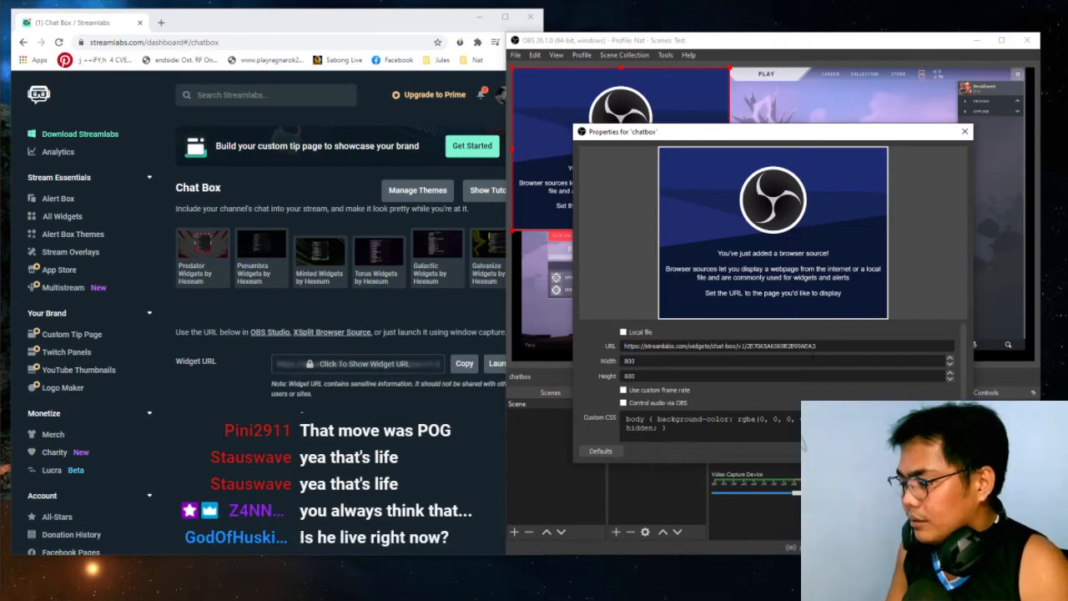
key(Return)
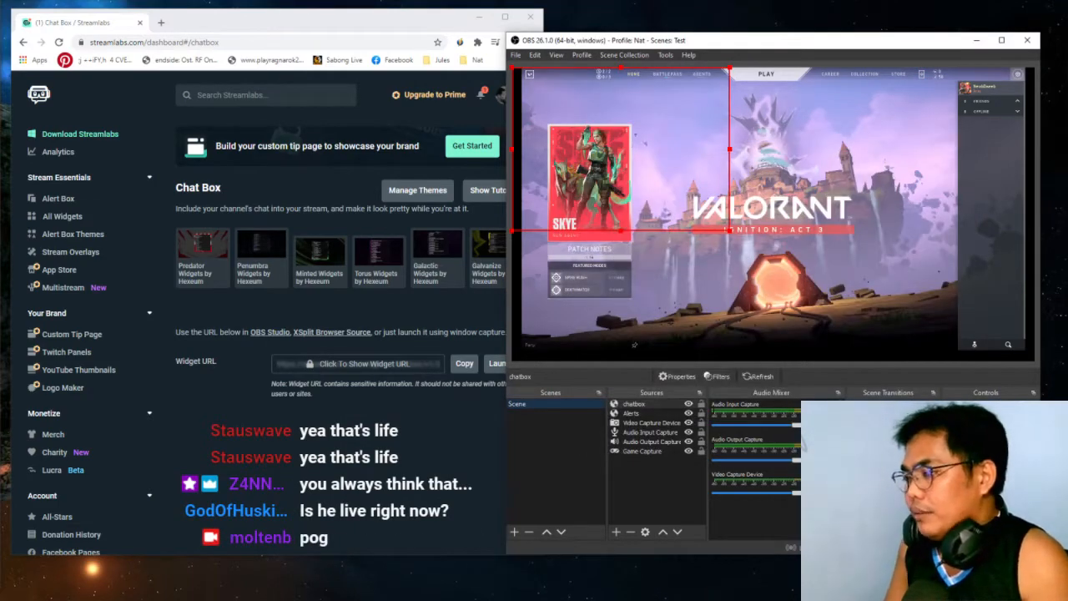
Step: Resize the chatbox source slightly smaller and place it in the lower-left corner of the scene
drag(730, 232, 636, 158)
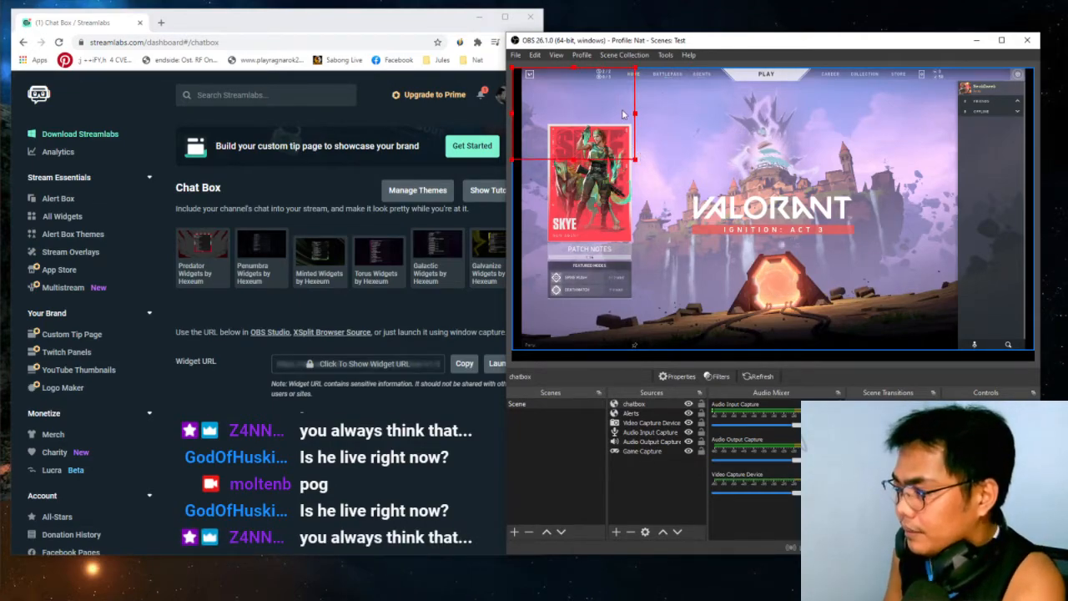
drag(636, 159, 669, 340)
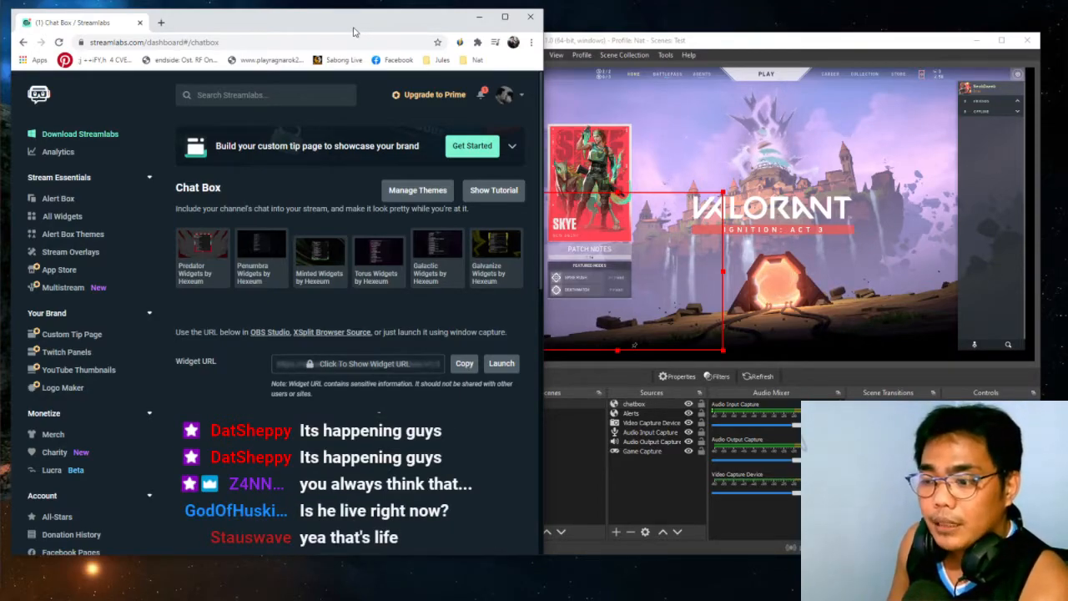
Step: Return to Streamlabs in the browser and open the Facebook Pages account settings
scroll(142, 231, down, 5)
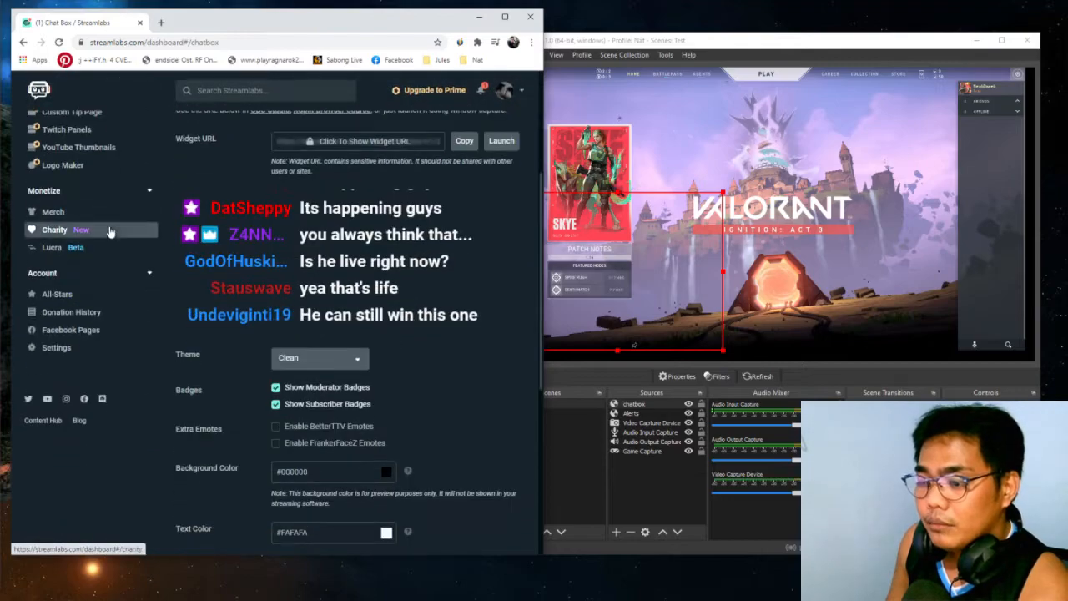
scroll(117, 230, up, 1)
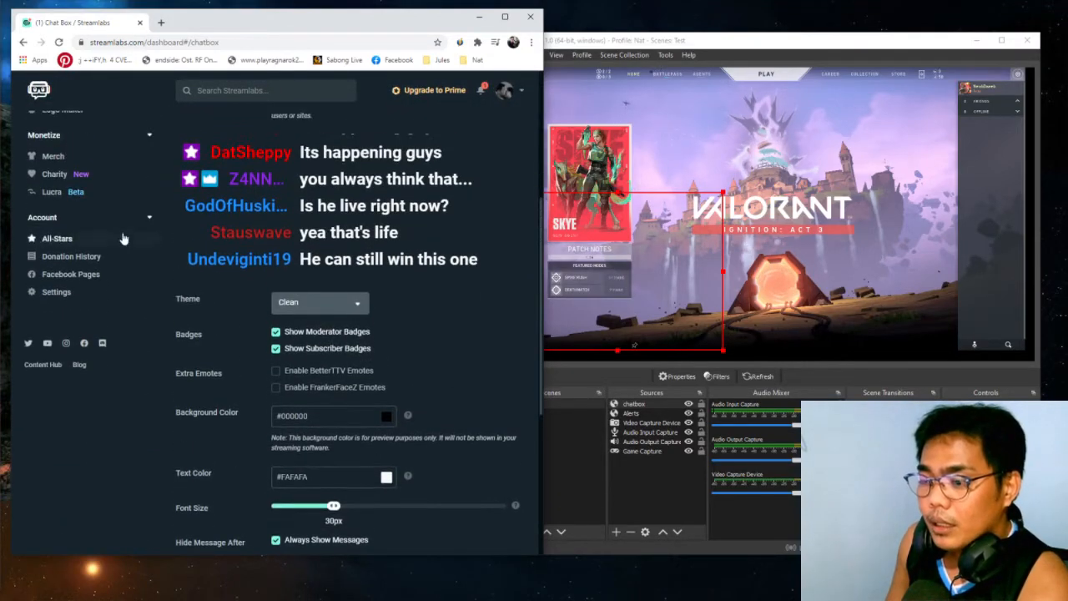
click(103, 275)
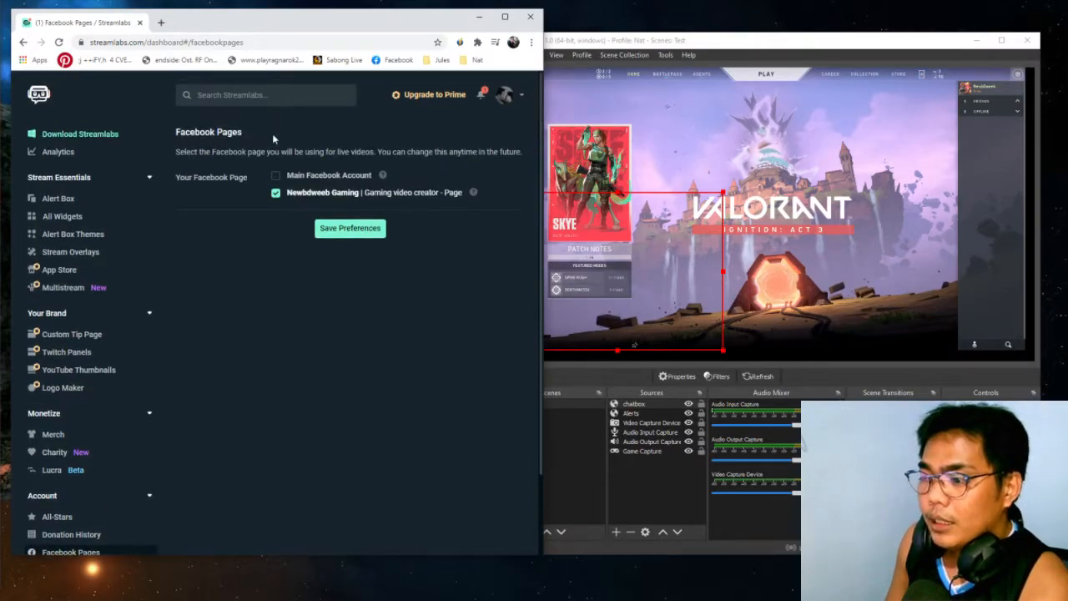
drag(181, 178, 233, 177)
click(230, 199)
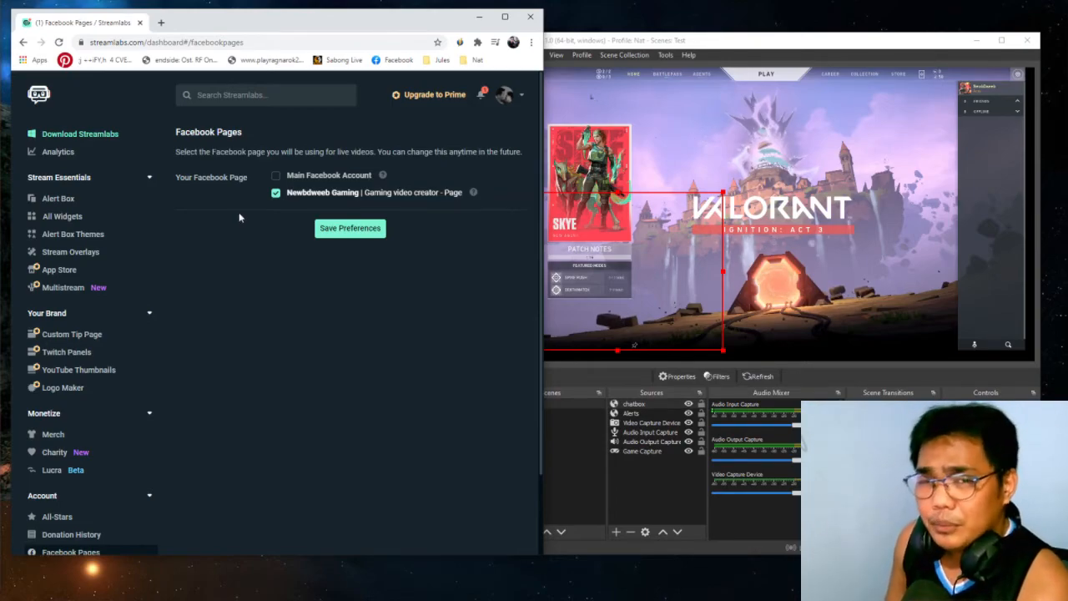
Step: Select the gaming video creator page instead of the main Facebook account for live videos, and save the preferences
click(275, 176)
click(277, 195)
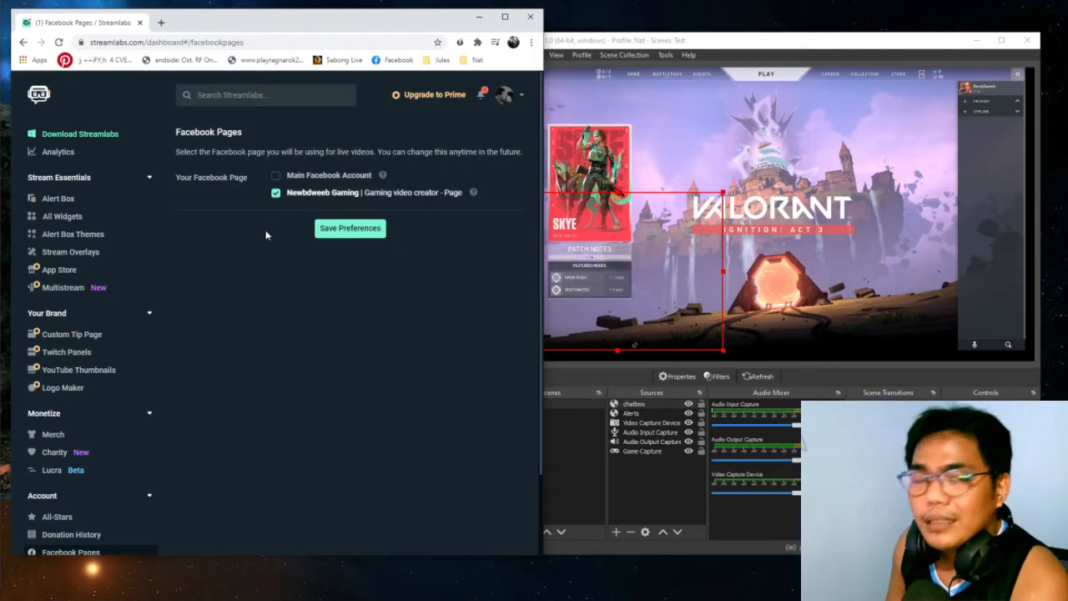
double_click(326, 193)
click(348, 203)
double_click(294, 193)
click(357, 193)
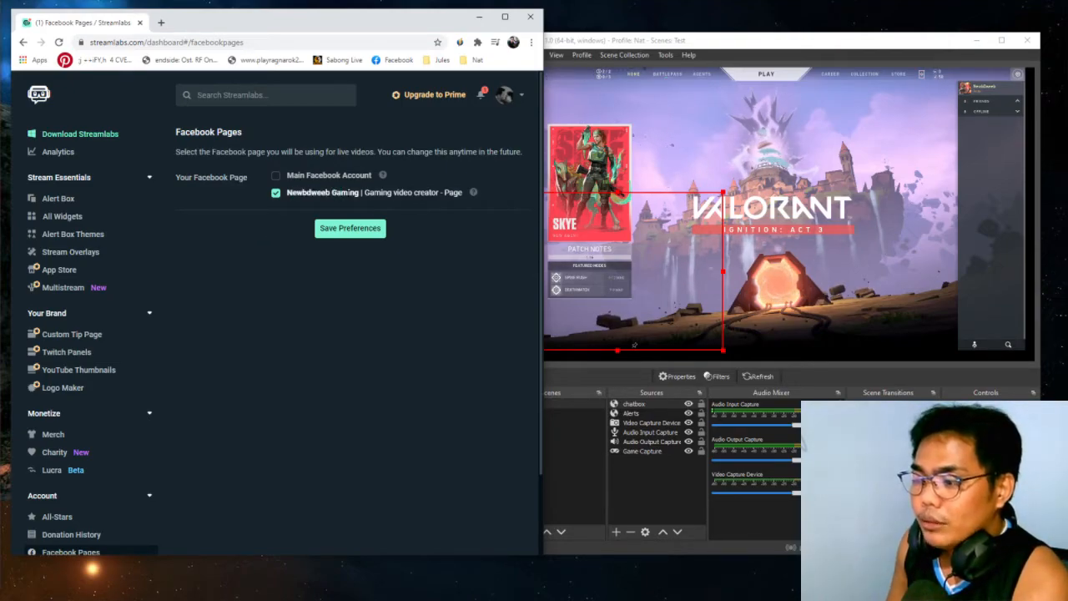
double_click(313, 193)
click(349, 194)
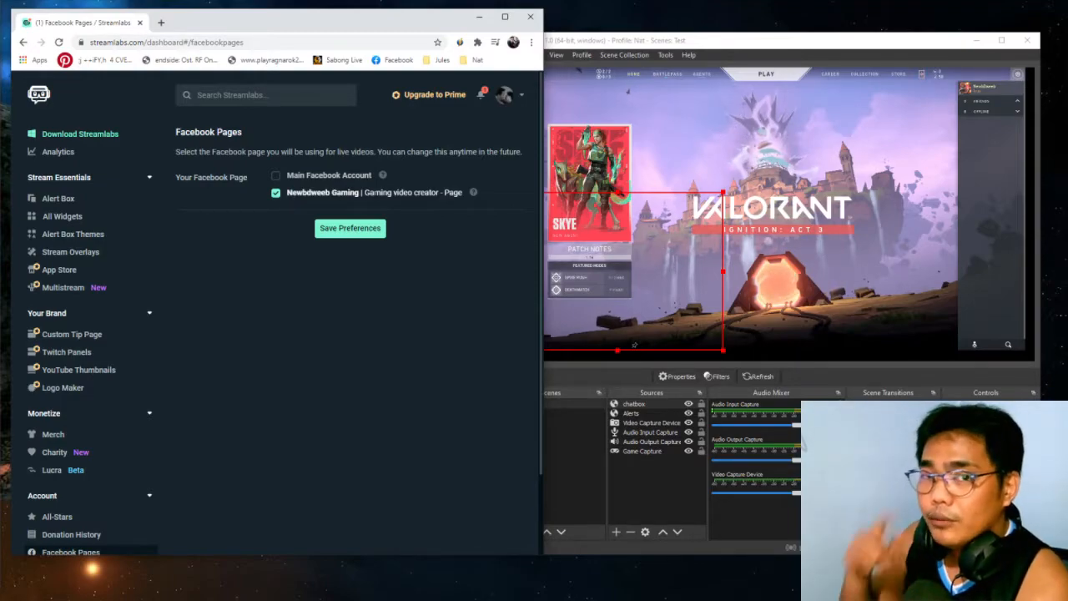
scroll(233, 187, down, 3)
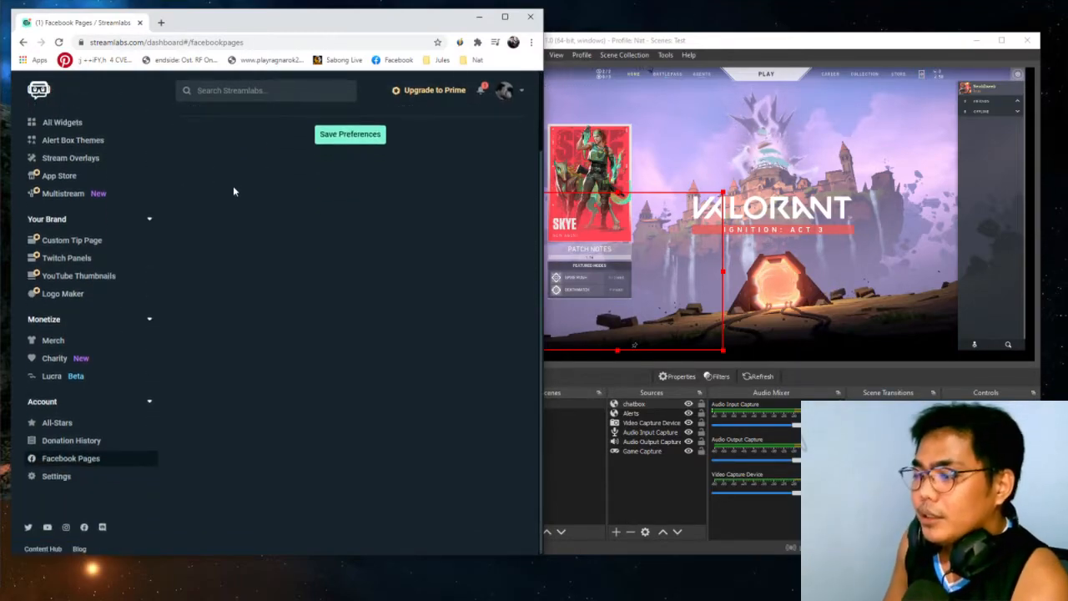
scroll(236, 191, up, 3)
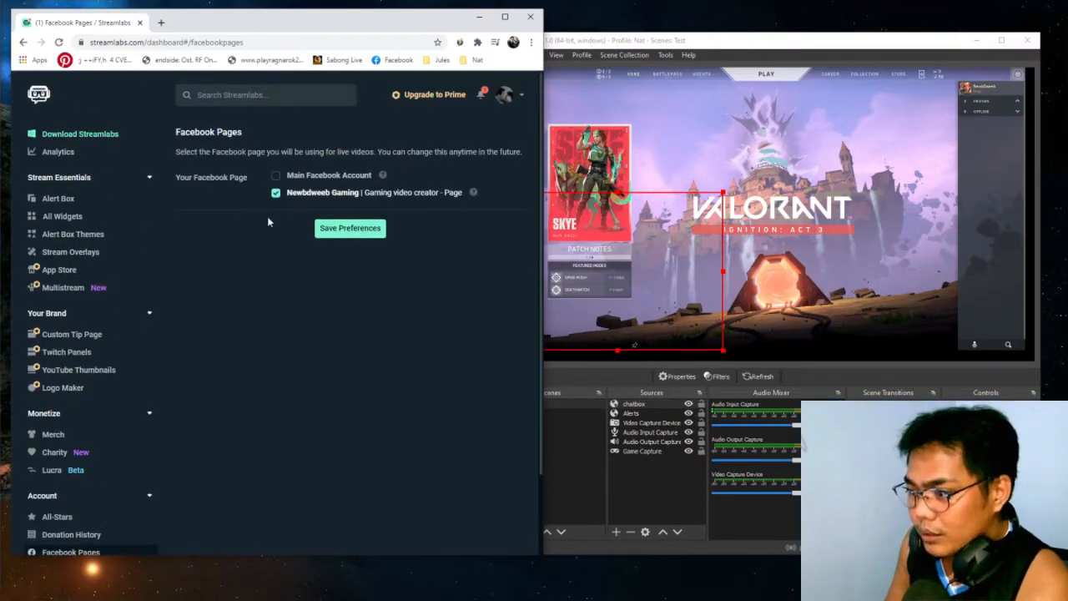
click(350, 232)
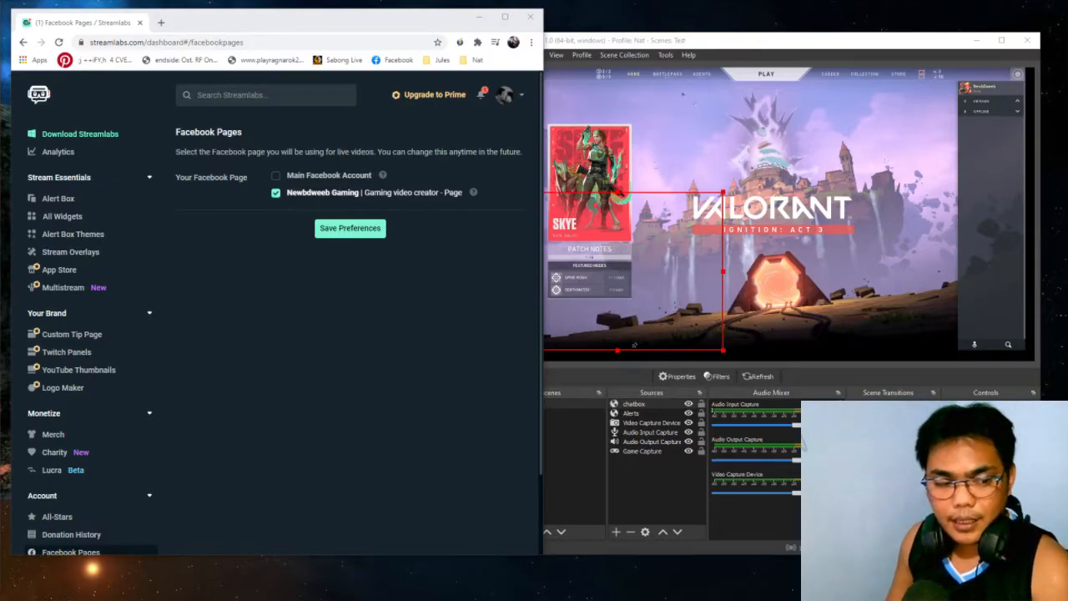
Step: Start streaming in OBS, and send a test donation alert from the Streamlabs Alert Box page
click(726, 532)
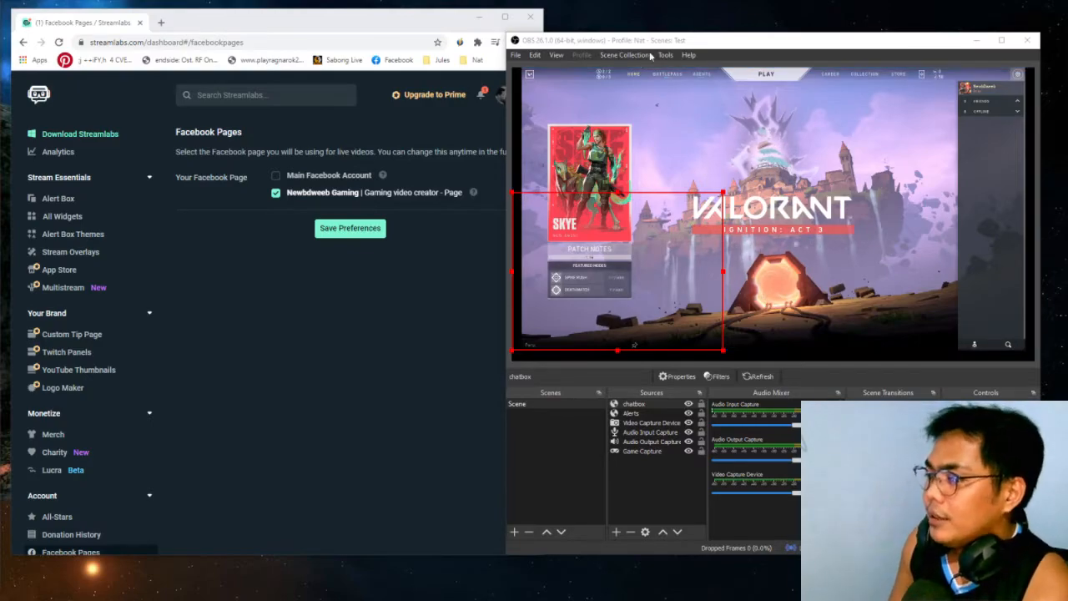
click(58, 198)
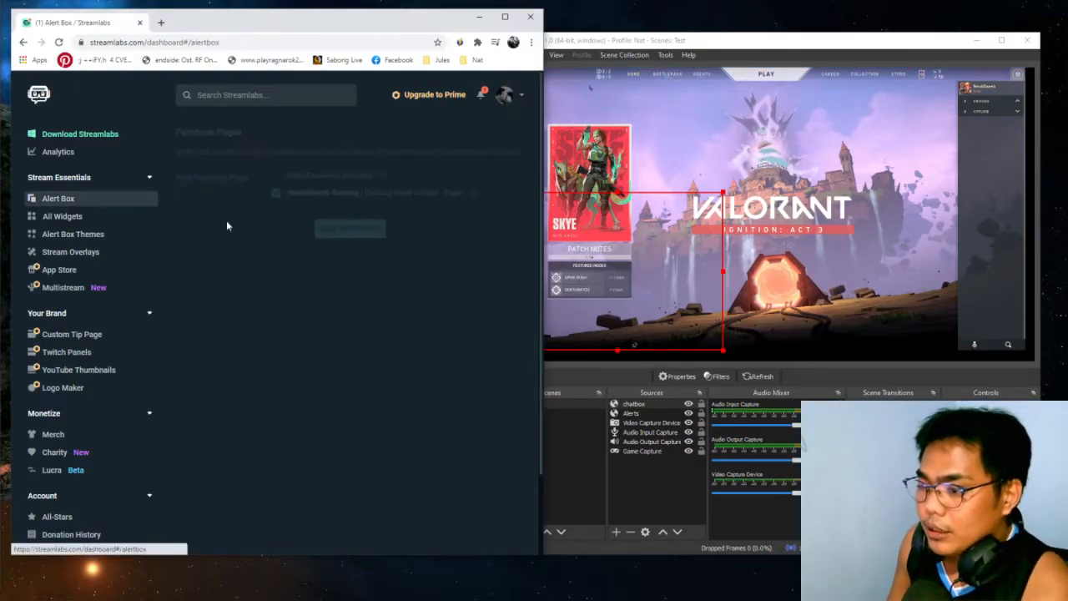
scroll(317, 342, down, 3)
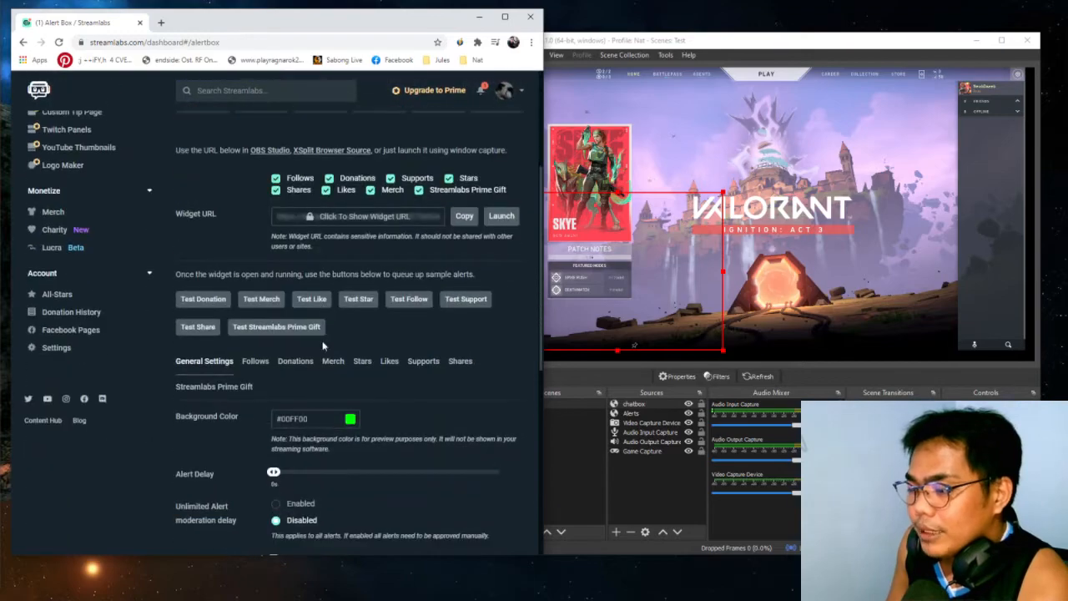
click(200, 304)
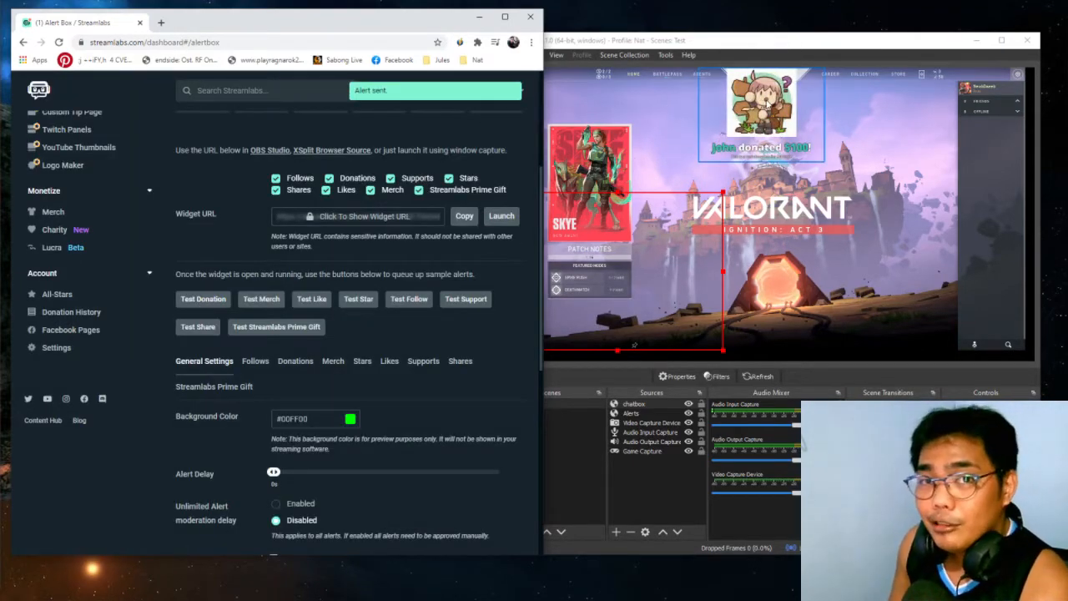
Step: Send test like, star, follow and share alerts from the Streamlabs Alert Box page
click(313, 301)
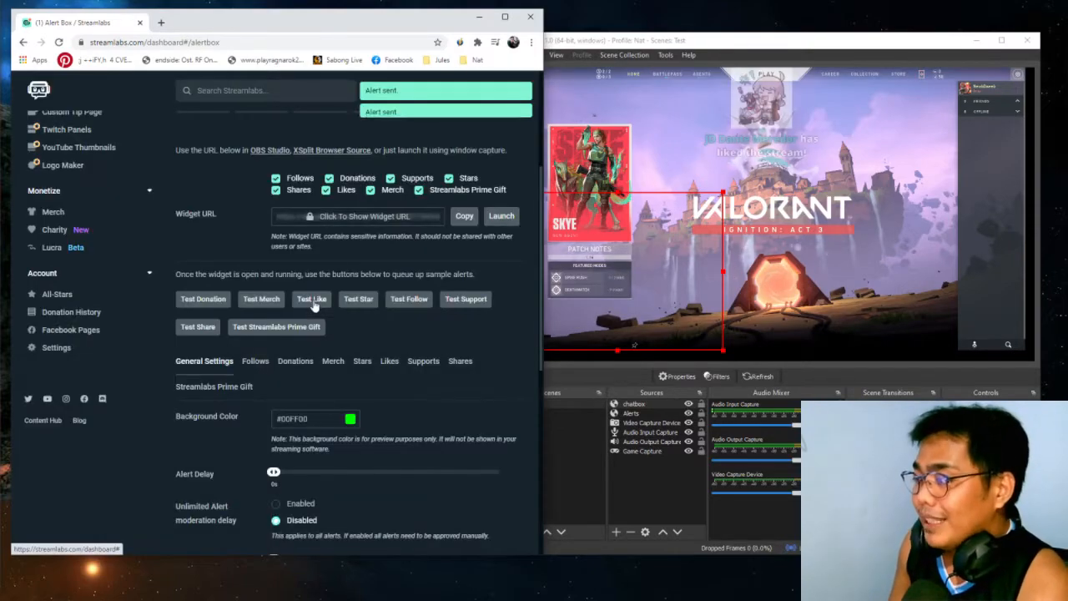
click(365, 300)
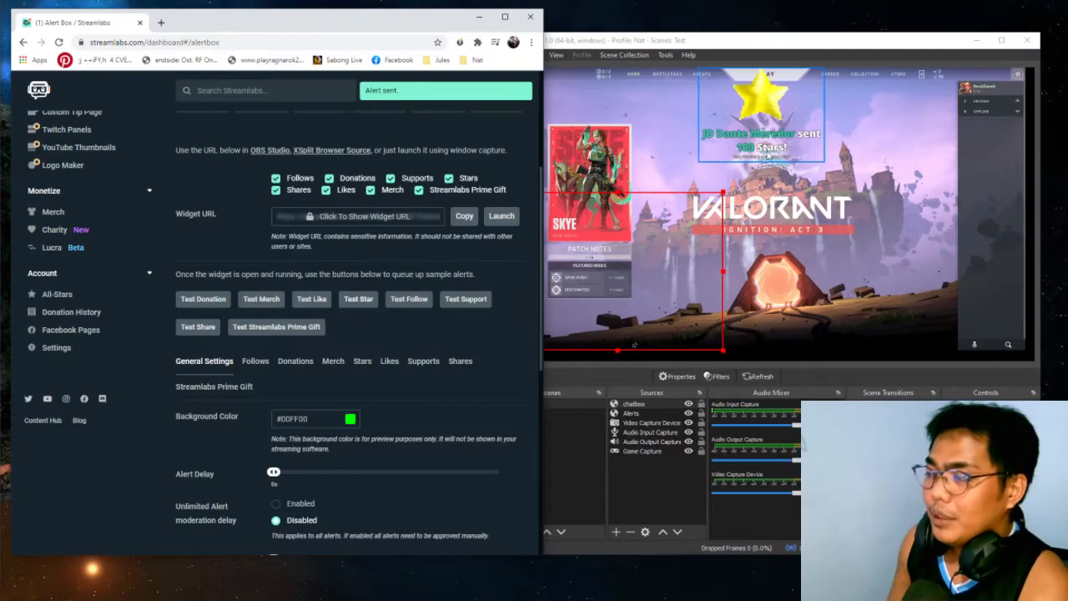
click(408, 304)
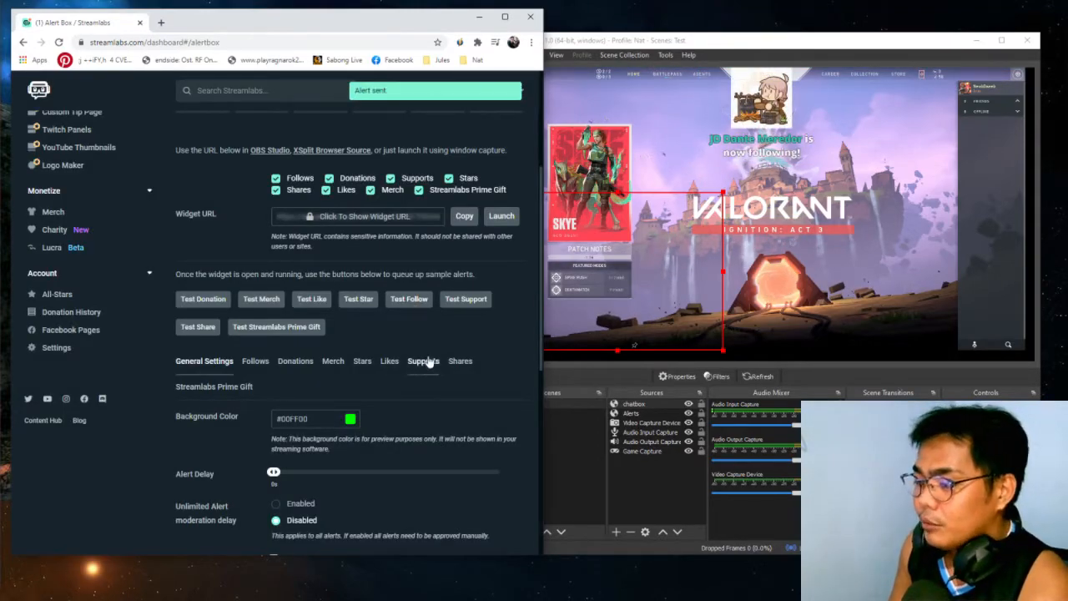
click(204, 328)
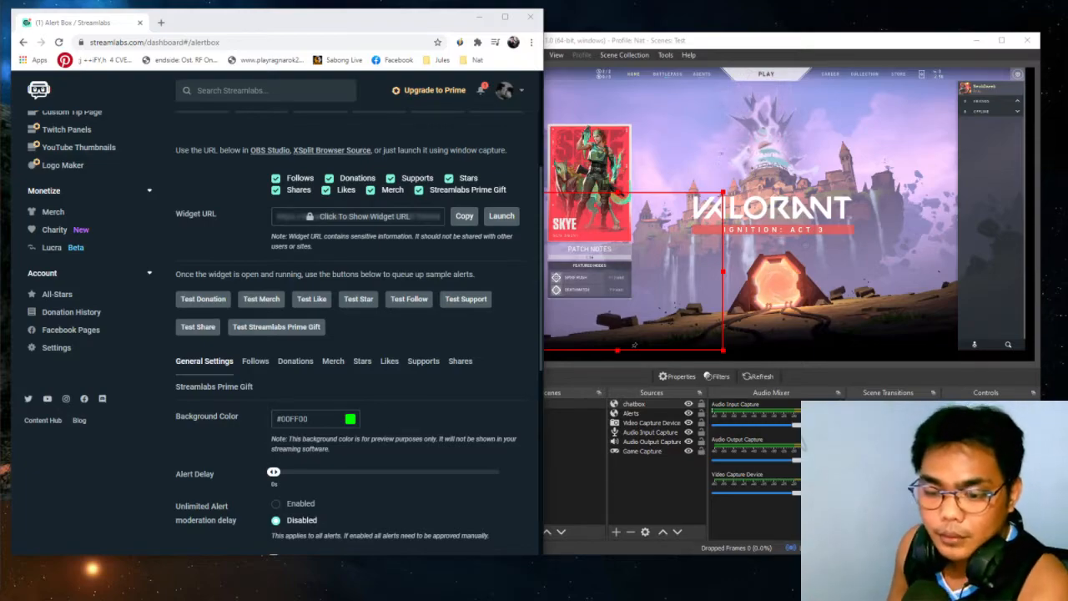
Step: Stop the current stream in OBS and start streaming again
click(972, 406)
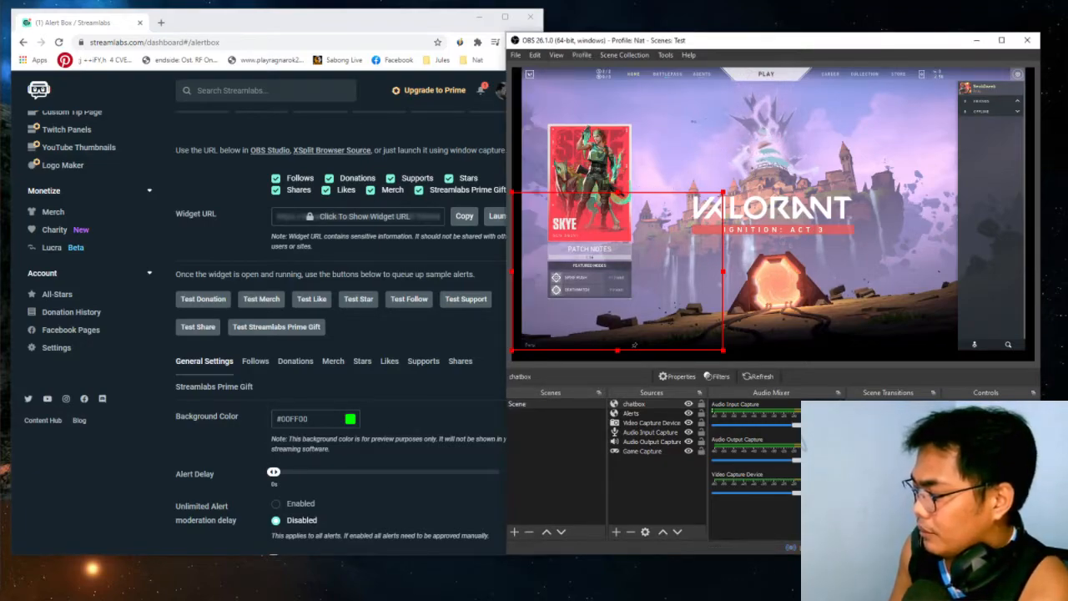
click(985, 406)
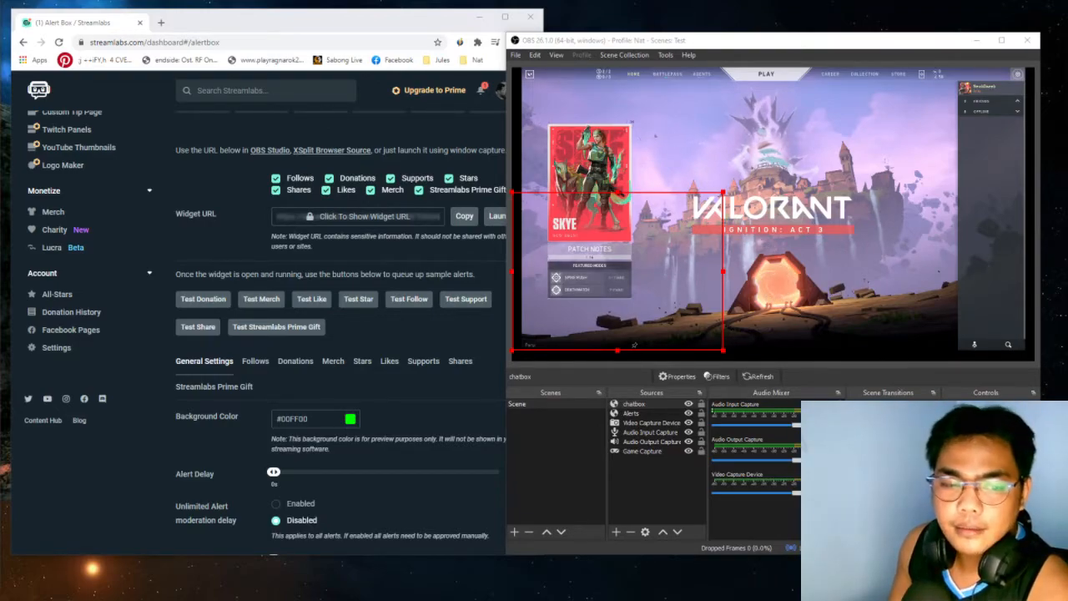
Step: Open the Facebook live video, reduce its browser window, and place it narrowed beside the OBS preview without covering it
drag(0, 183, 491, 162)
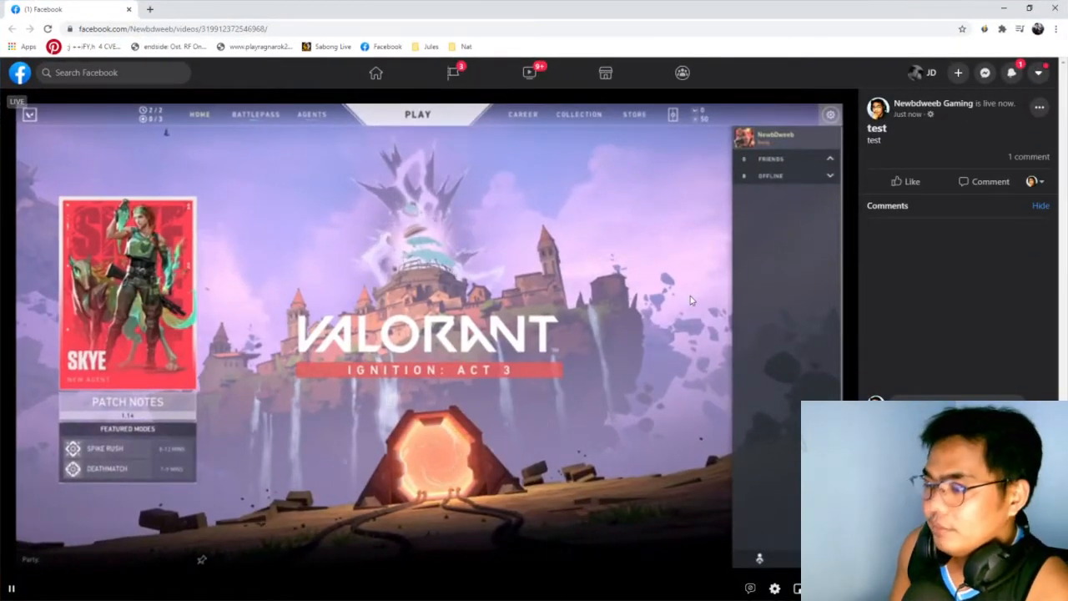
click(1028, 7)
drag(608, 131, 873, 80)
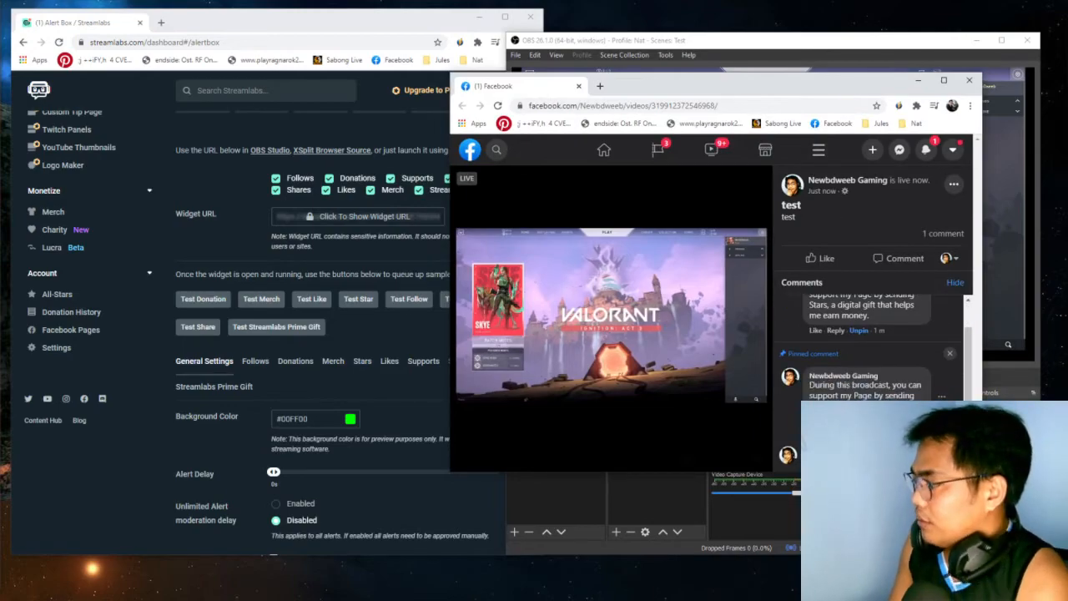
drag(803, 90, 388, 145)
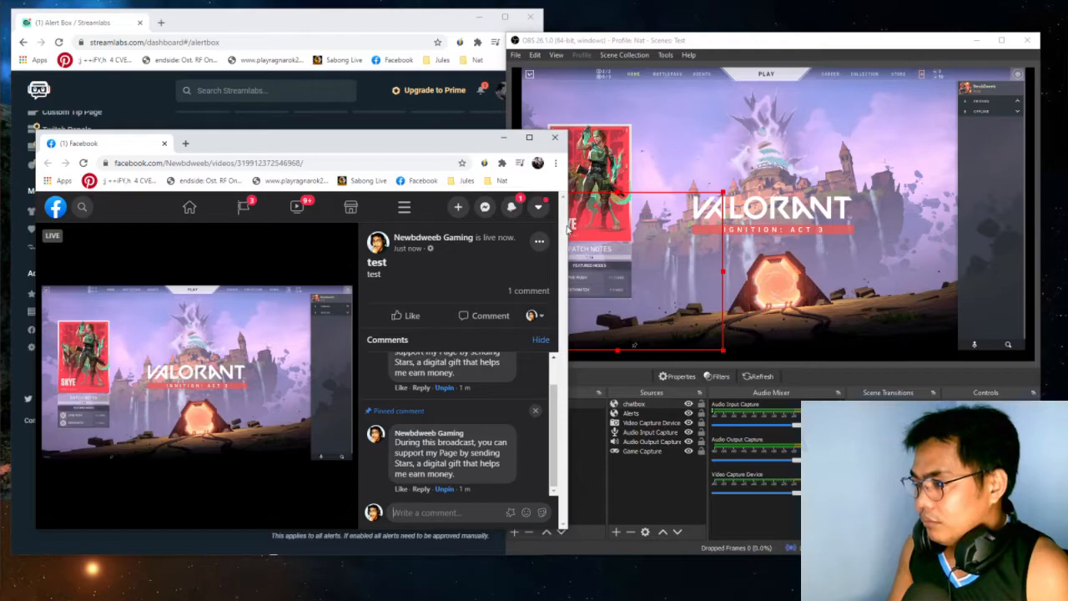
drag(566, 226, 487, 226)
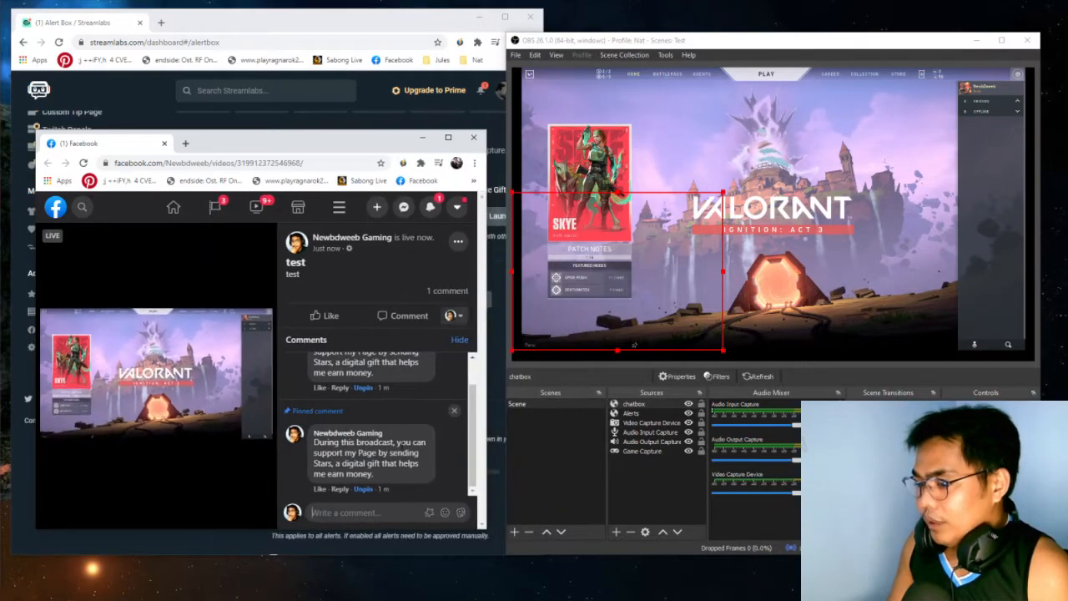
Step: Post the comment "test123" on the Facebook live video to test the chat box
click(384, 512)
text(test123)
key(Return)
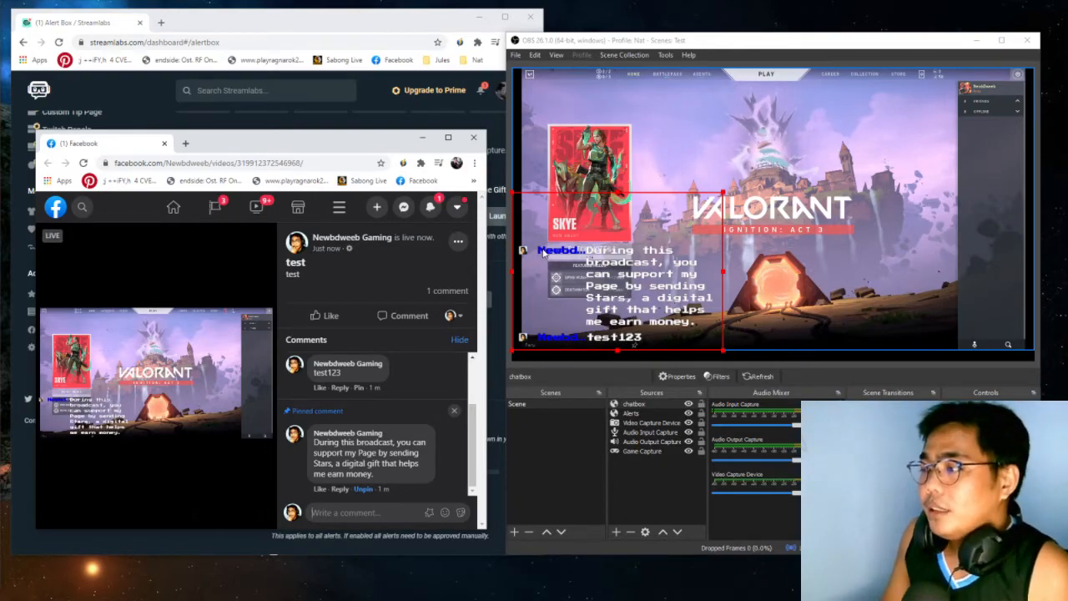
Step: Bring the Streamlabs Alert Box page forward and place the Facebook live video window beside it
click(340, 18)
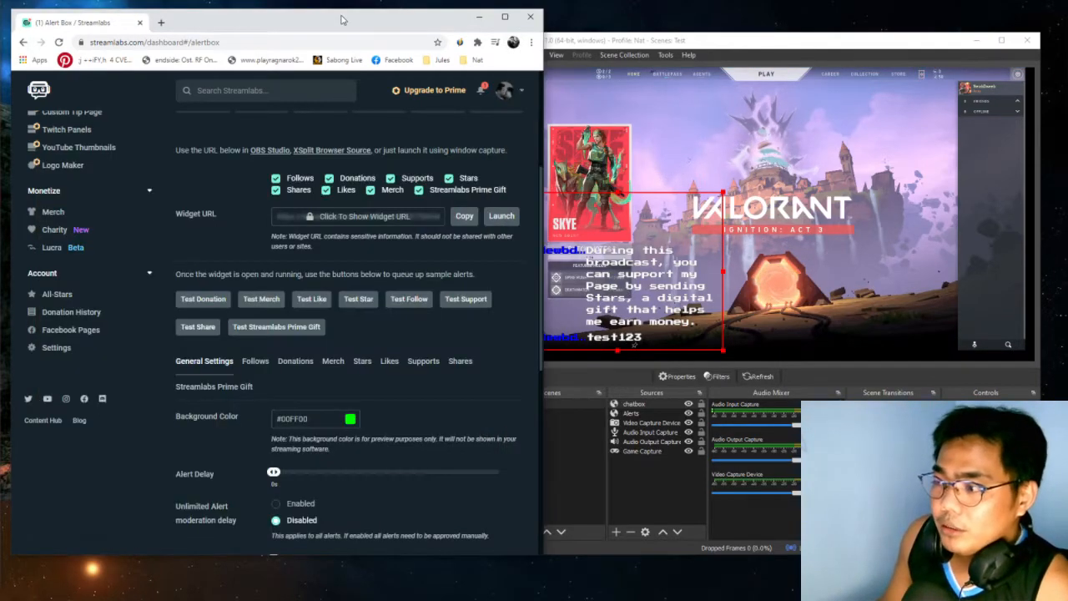
scroll(357, 163, up, 3)
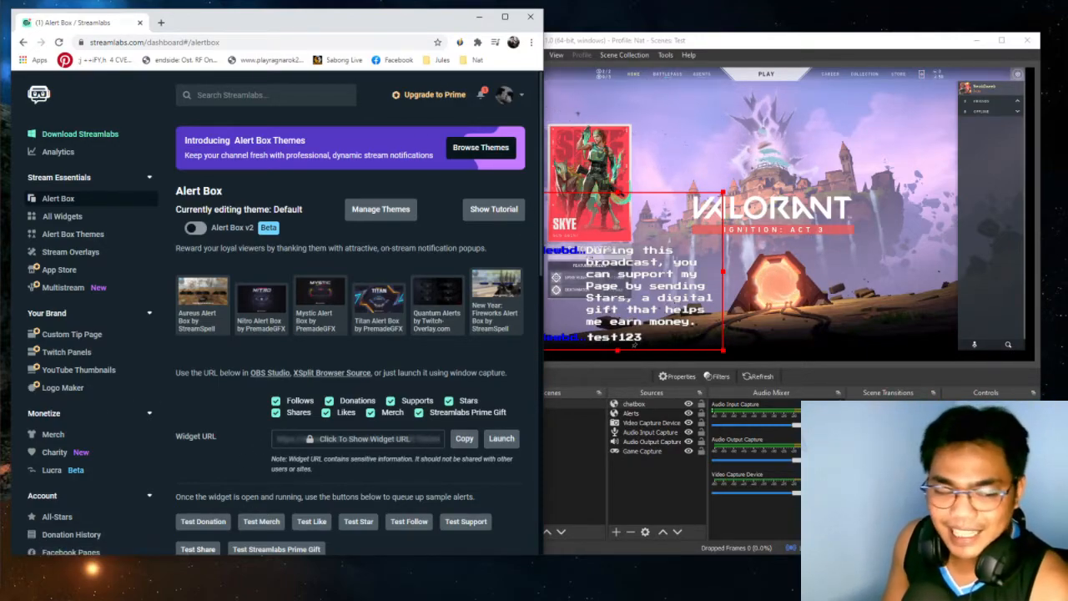
key(alt+Tab)
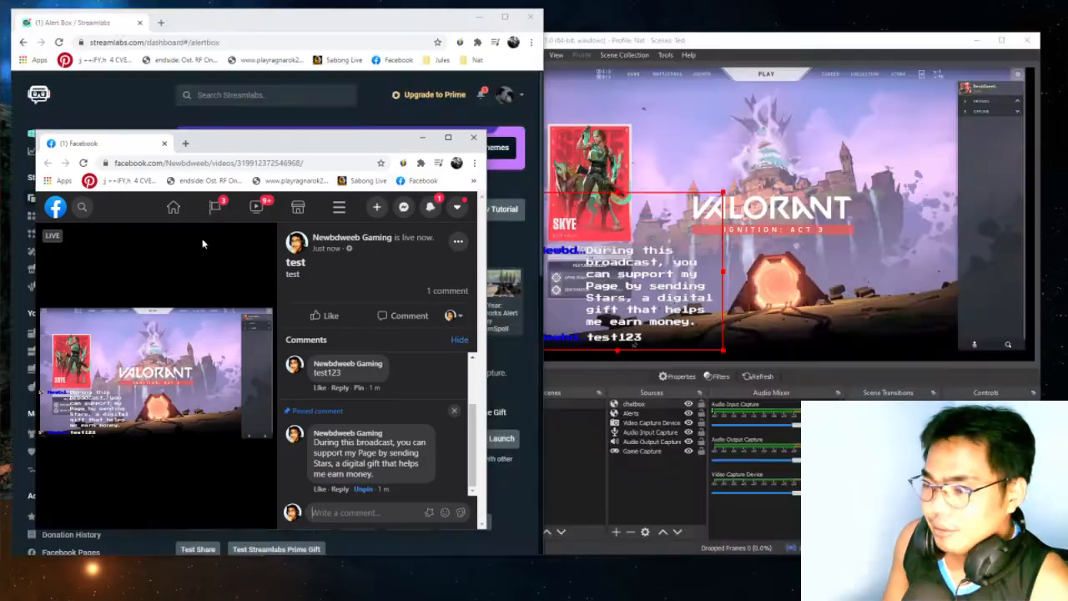
drag(328, 146, 858, 159)
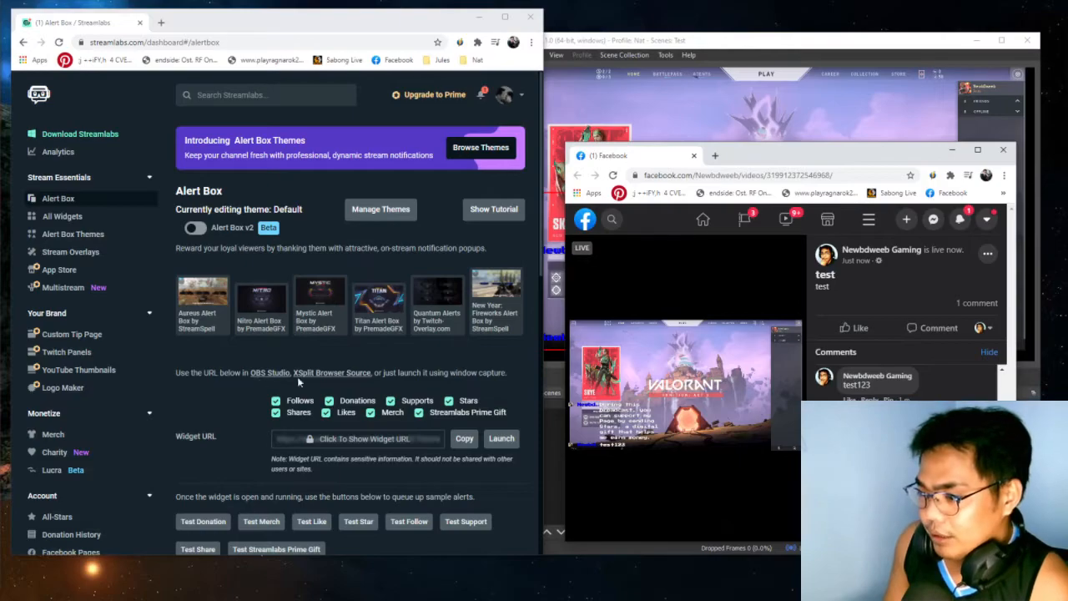
Step: Send test donation, like and follow alerts from Streamlabs with the Facebook live video window kept alongside
scroll(297, 376, down, 3)
scroll(342, 365, up, 1)
click(208, 359)
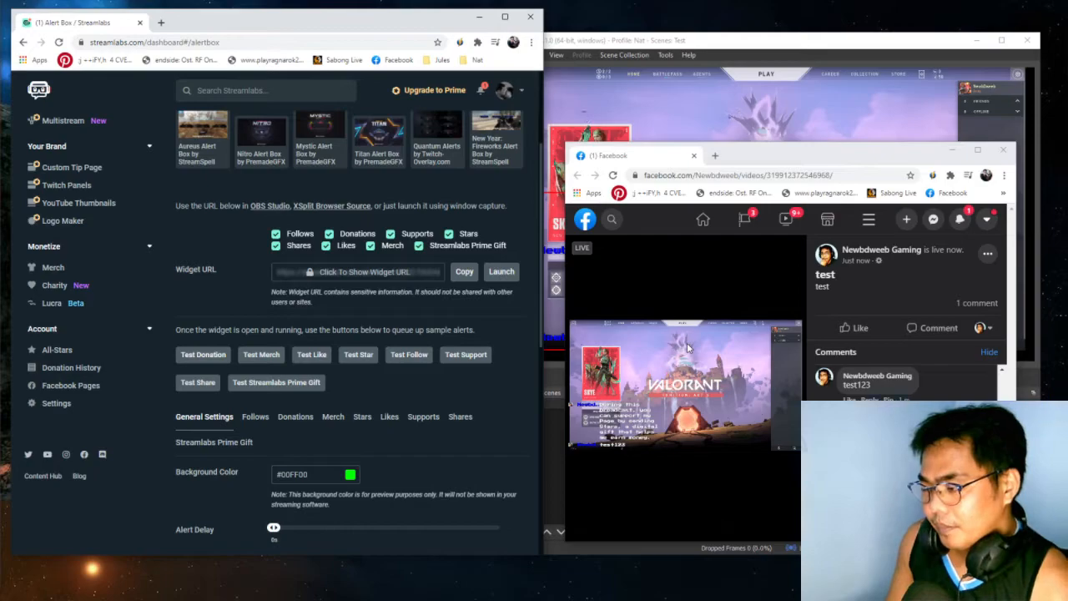
drag(770, 158, 380, 101)
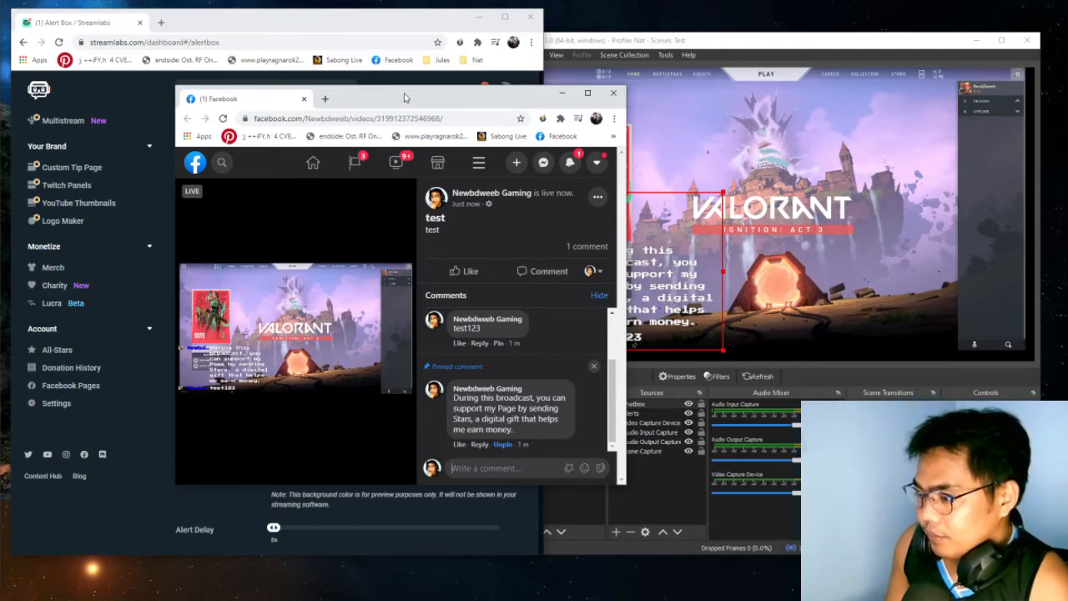
drag(404, 97, 786, 101)
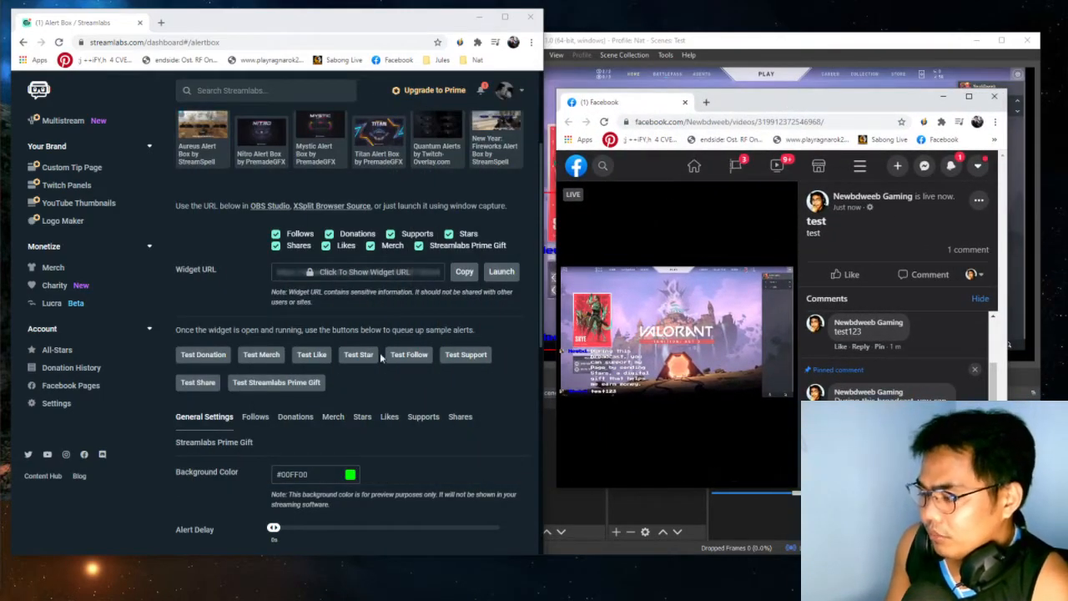
click(321, 359)
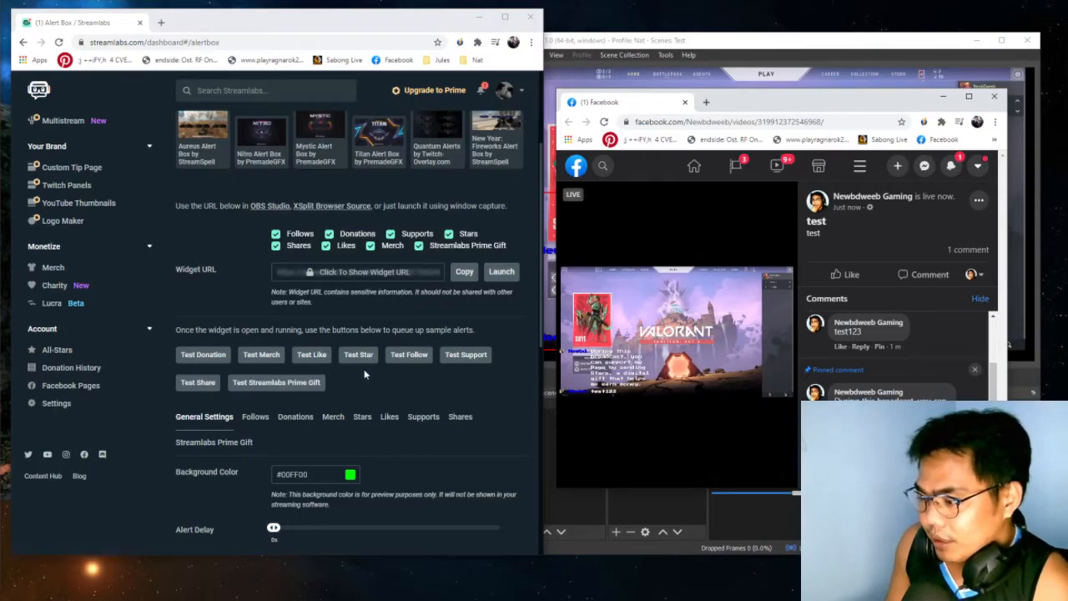
click(409, 355)
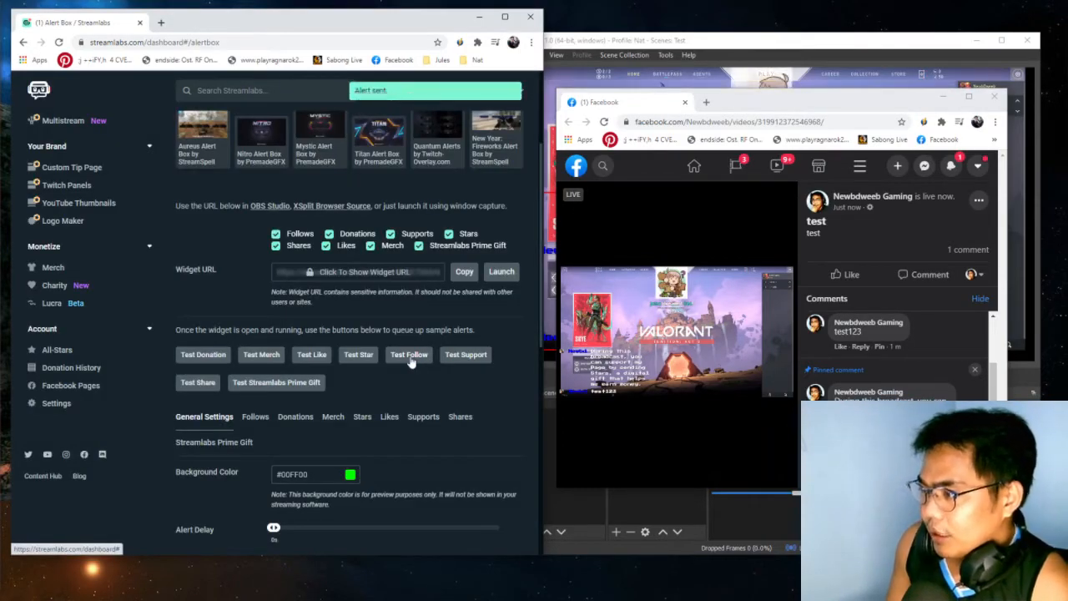
Step: Check the alert and chat overlays on the Facebook live video, maximize its window to view them larger, and minimize it
drag(802, 102, 795, 204)
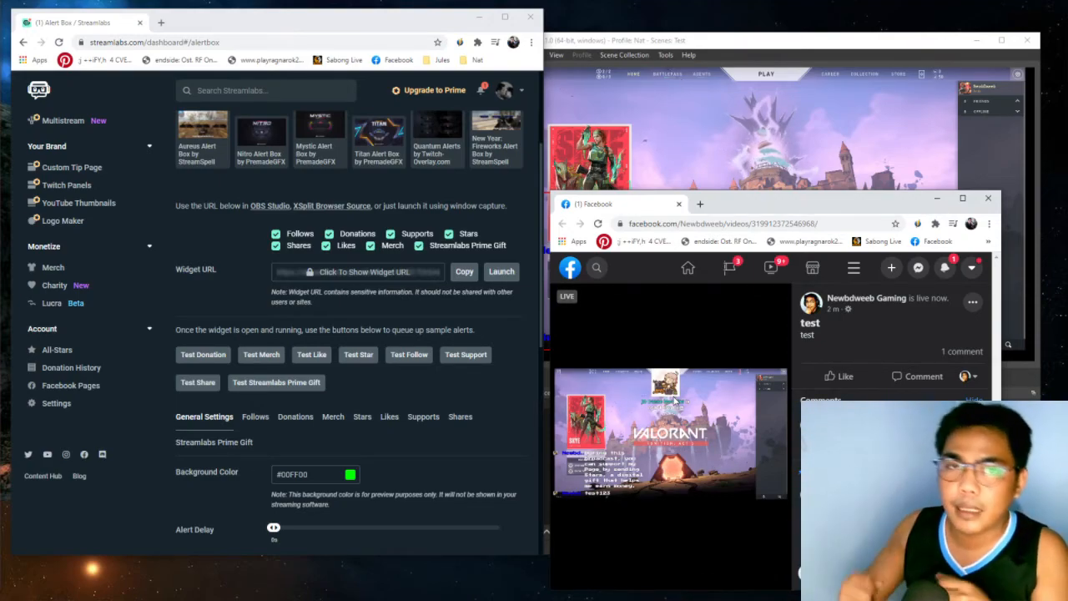
click(962, 198)
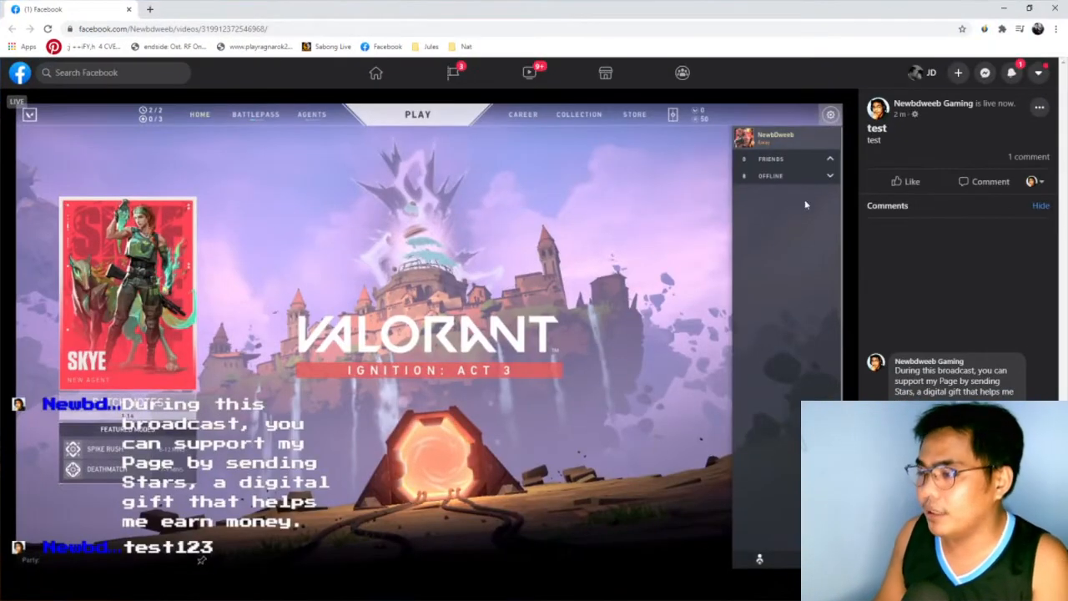
click(1004, 9)
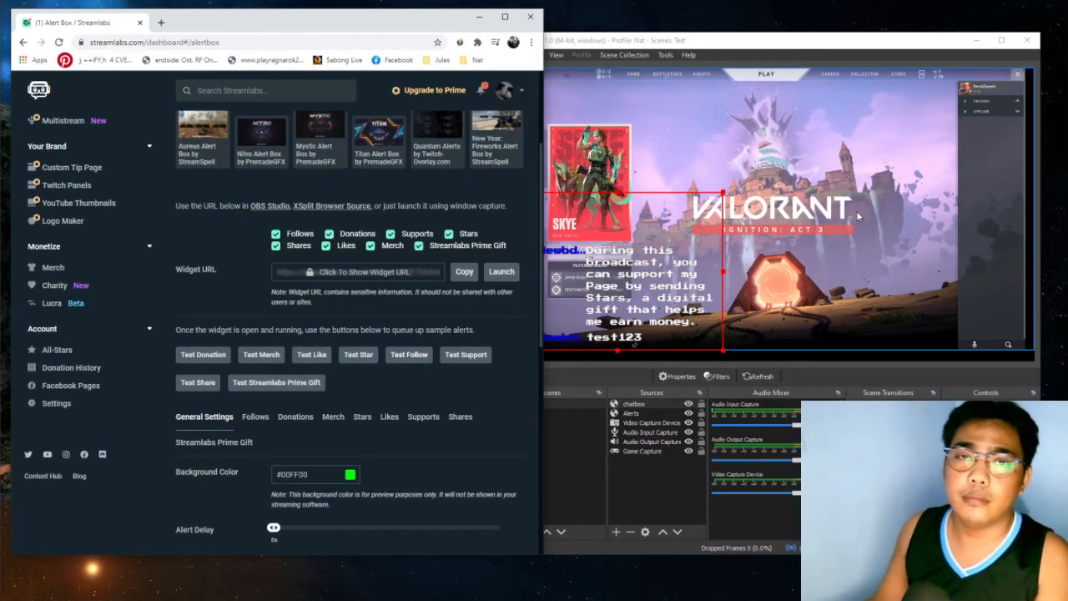